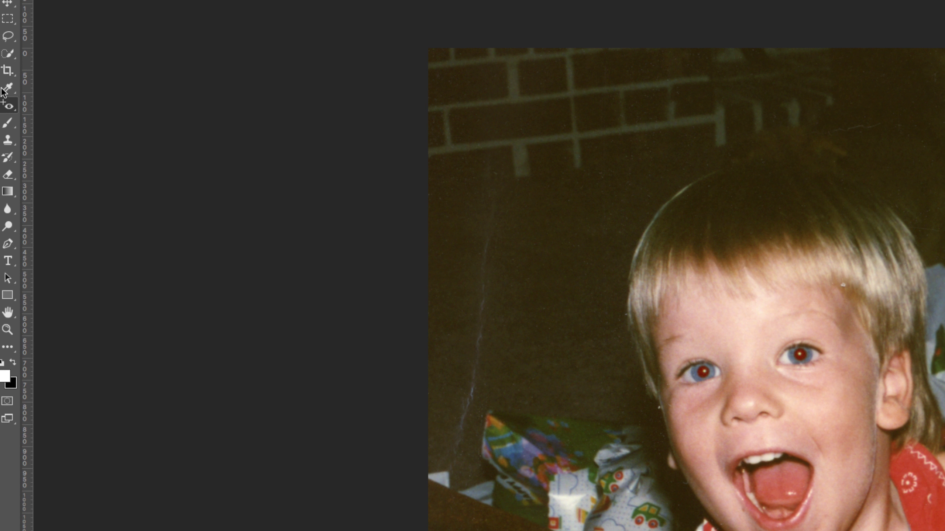
- Switch from the healing tools group to the Red Eye tool
click(7, 108)
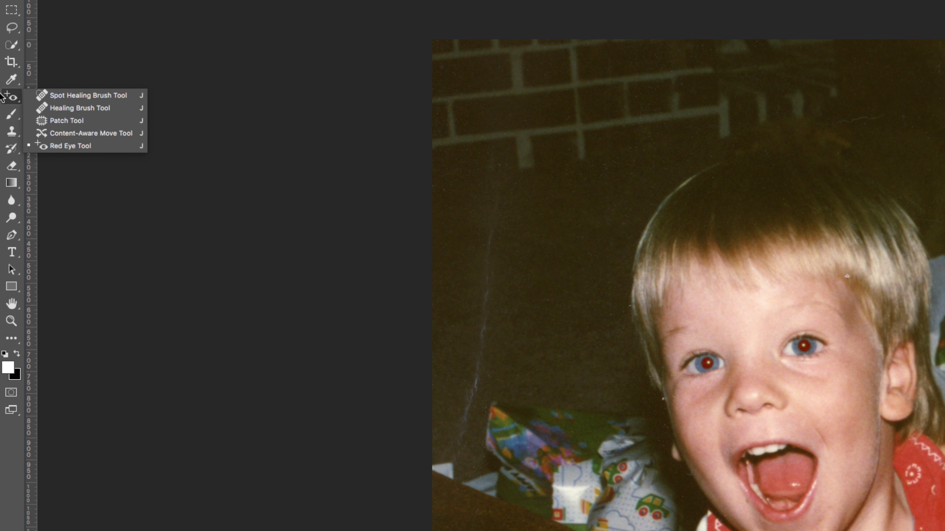
click(1, 95)
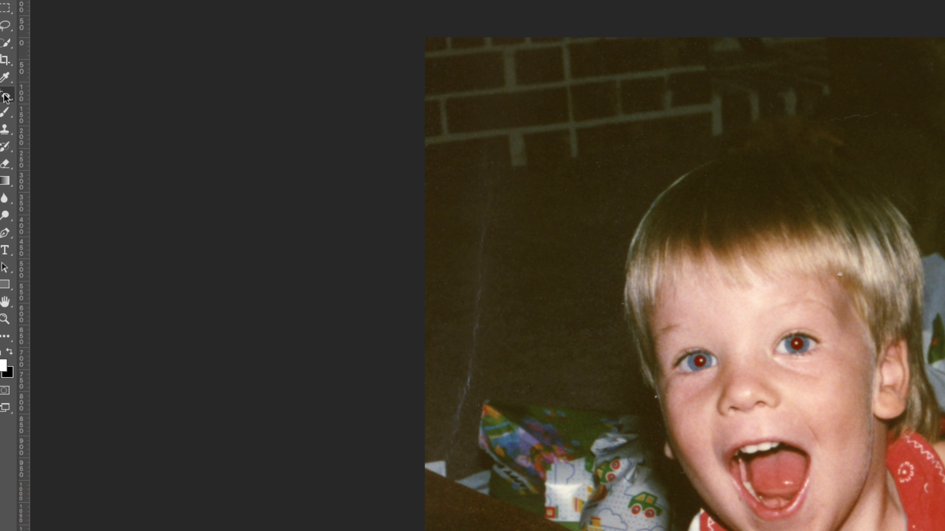
click(4, 94)
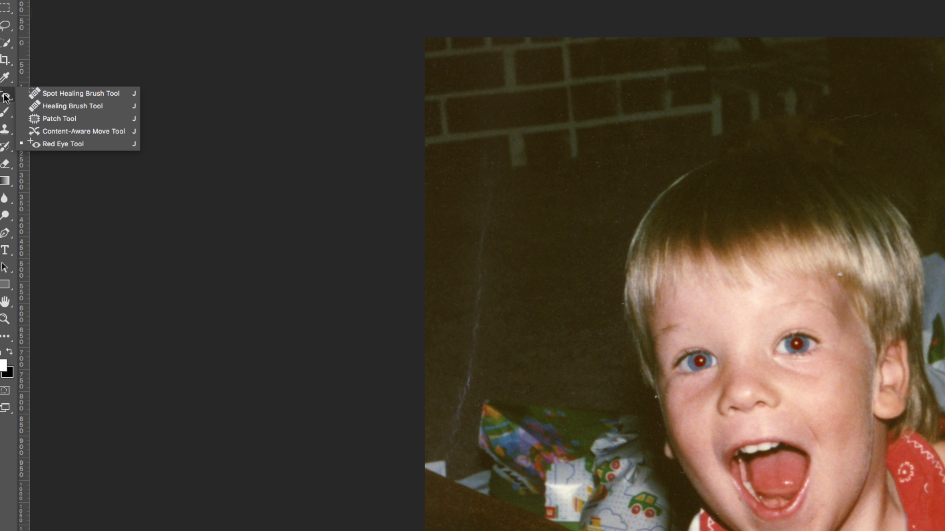
click(5, 97)
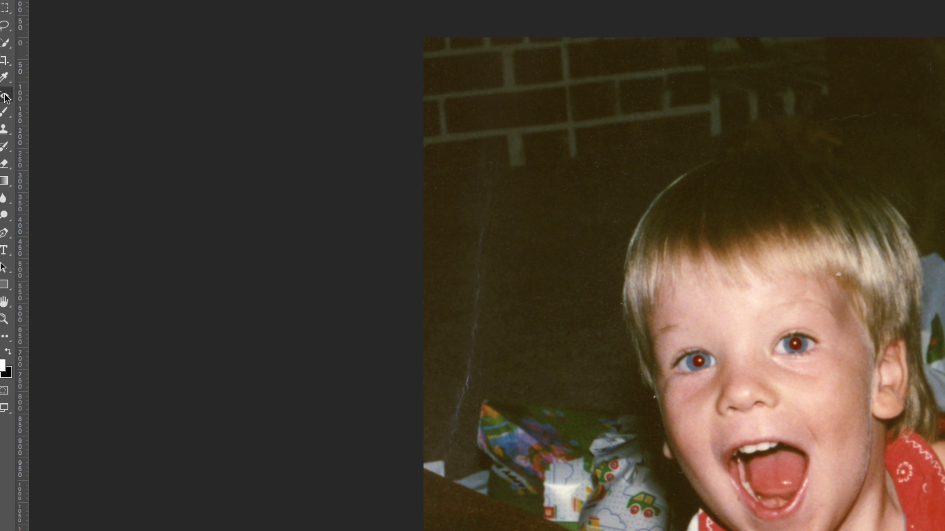
click(5, 97)
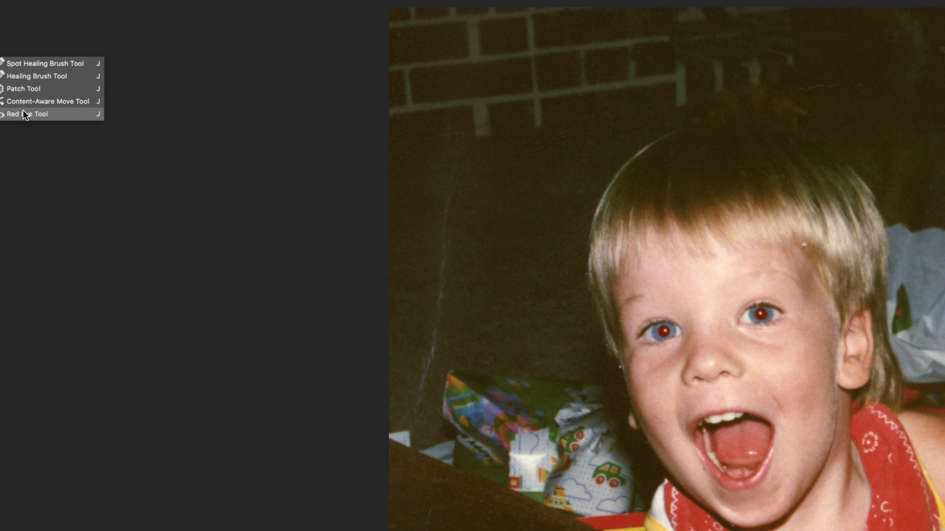
click(23, 112)
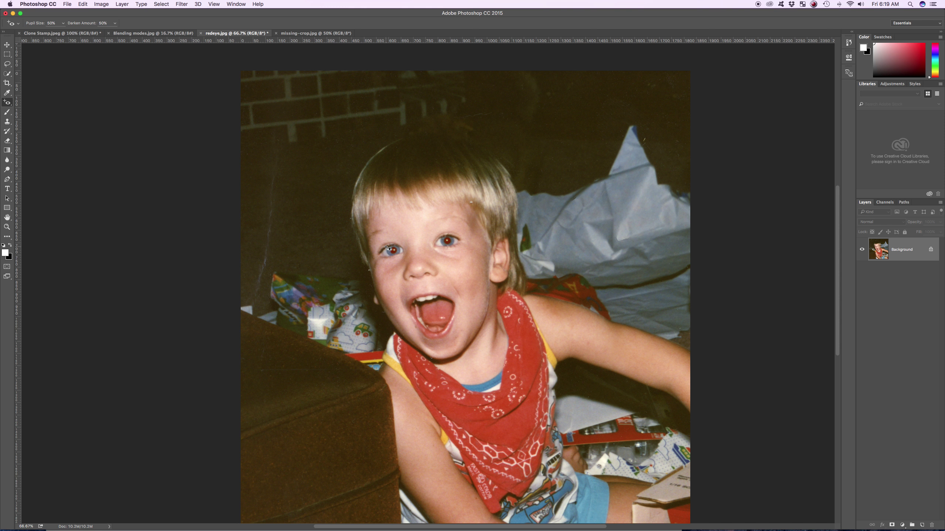
- Remove the red-eye from the boy's eye on the photo's left side with the Red Eye tool
key(super+equal)
key(super+equal)
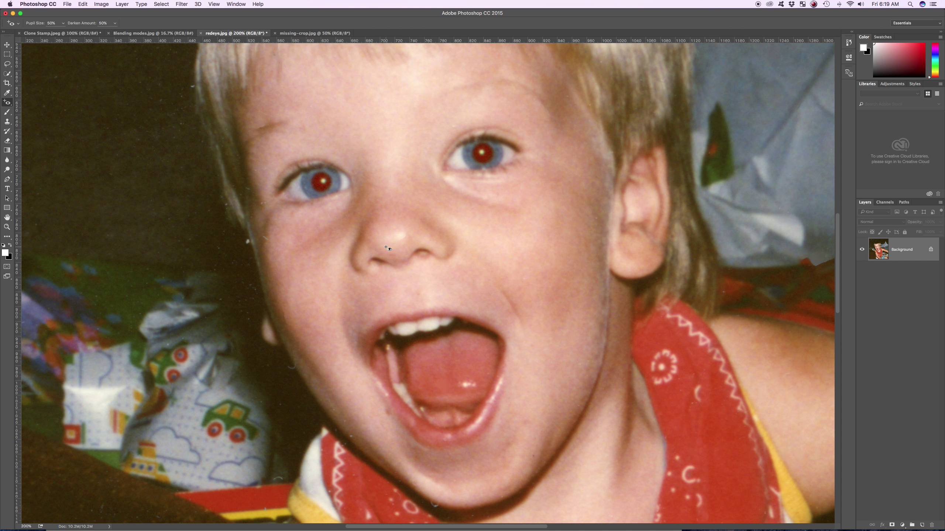
drag(286, 160, 360, 208)
drag(359, 208, 358, 207)
- Reduce the Red Eye tool's Darken Amount to below 50% and correct the boy's eye on the photo's right side
click(115, 23)
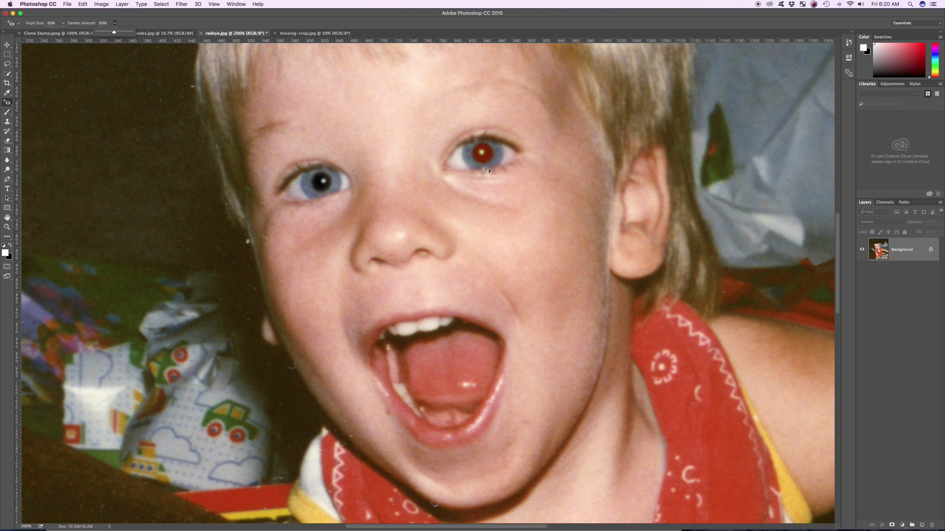
drag(114, 33, 131, 33)
drag(131, 32, 100, 33)
drag(101, 32, 104, 32)
drag(444, 126, 509, 172)
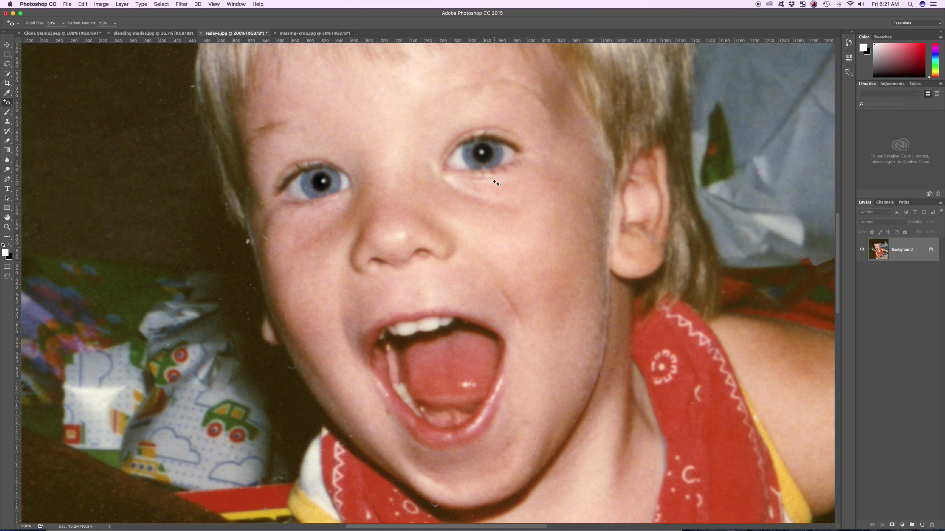
key(super+minus)
key(super+minus)
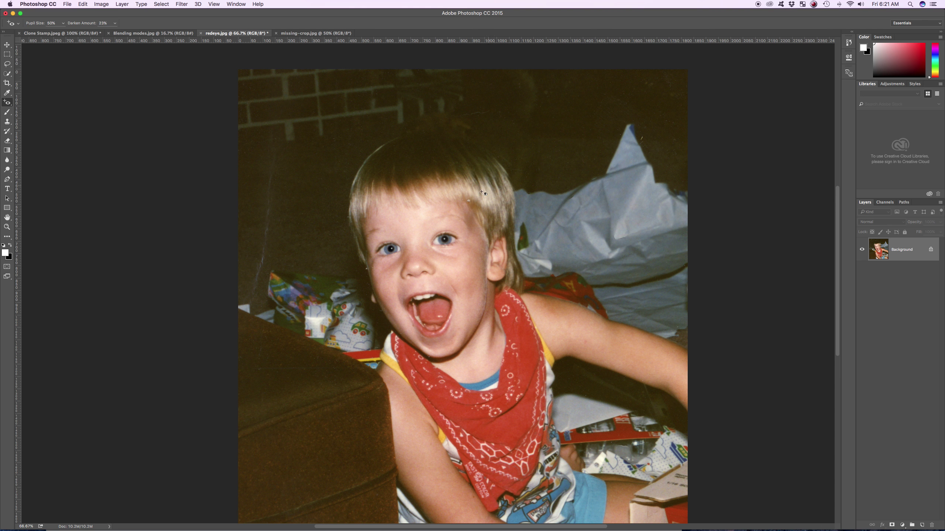
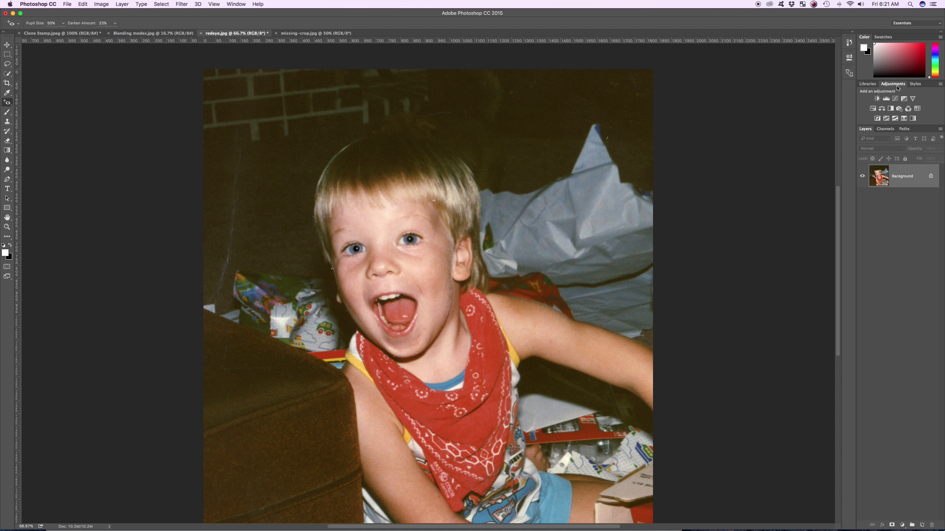
- Add a Levels adjustment layer with the white input level lowered to about 95, and toggle its visibility to compare the photo
click(893, 85)
click(886, 99)
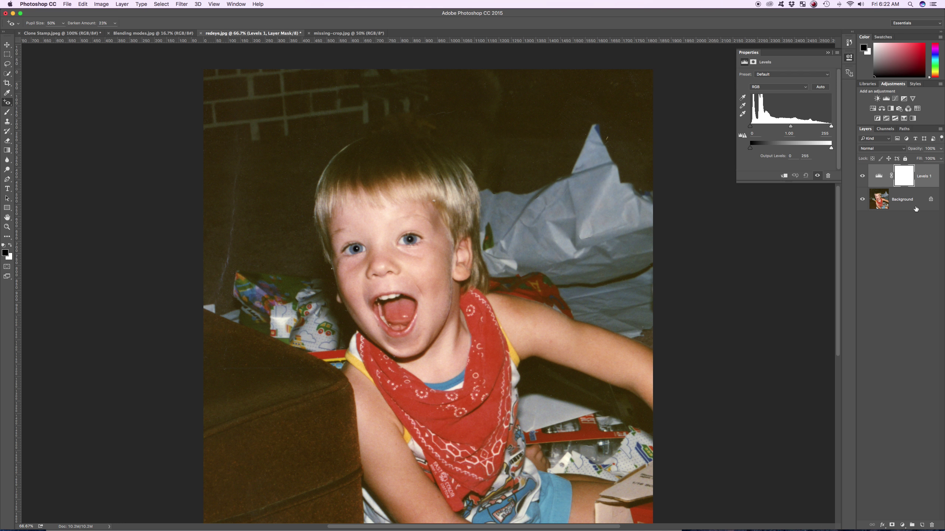
drag(831, 127, 781, 127)
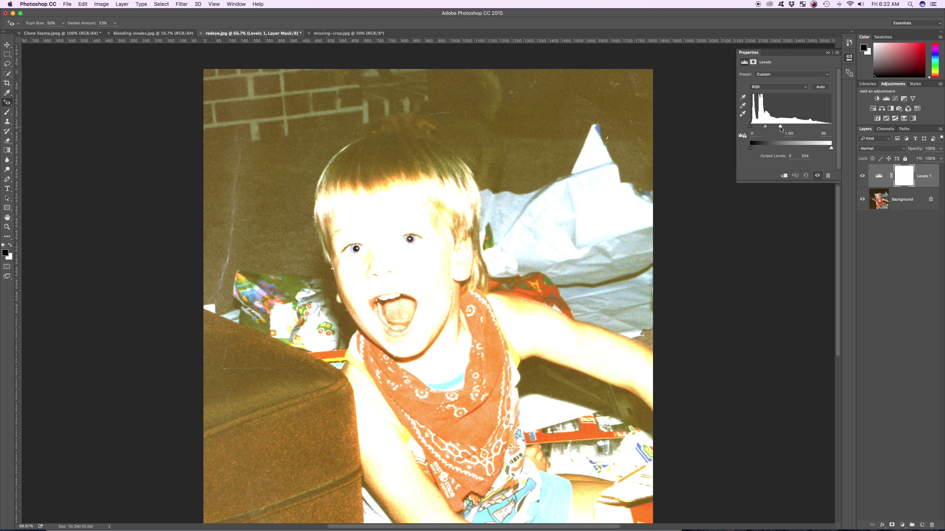
click(901, 371)
click(827, 52)
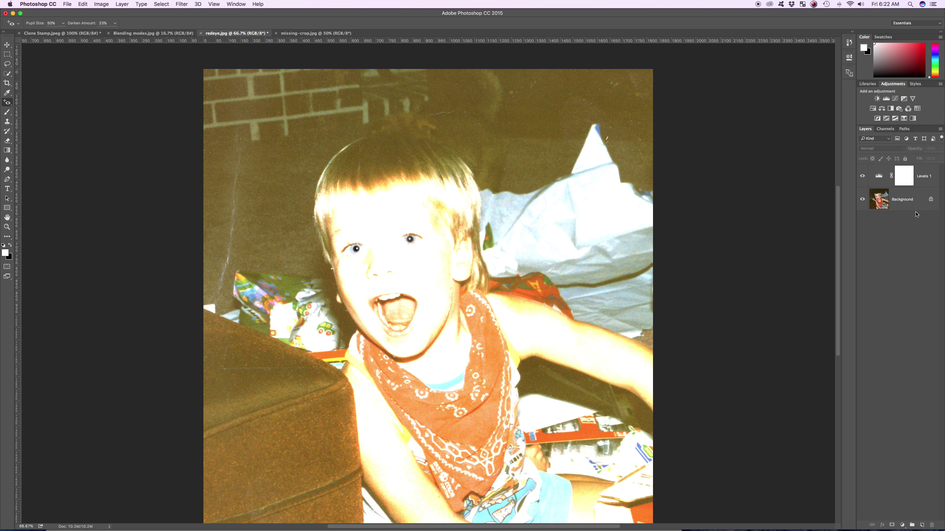
click(862, 176)
click(862, 177)
- Delete the Levels adjustment layer together with its layer mask
click(924, 179)
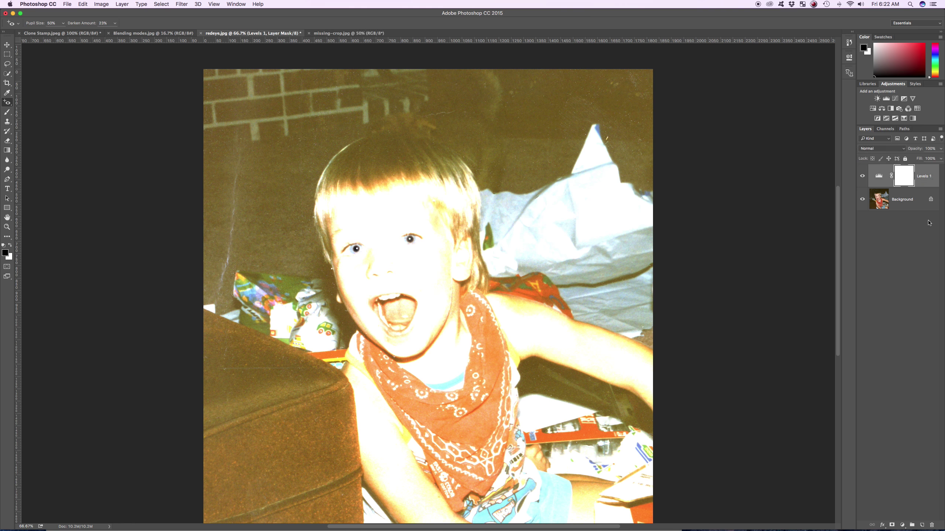
click(931, 524)
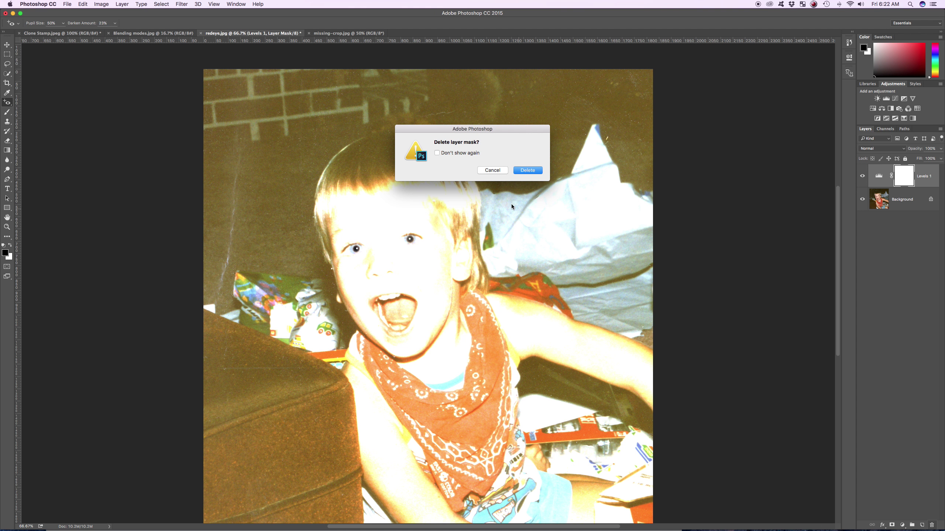
click(529, 169)
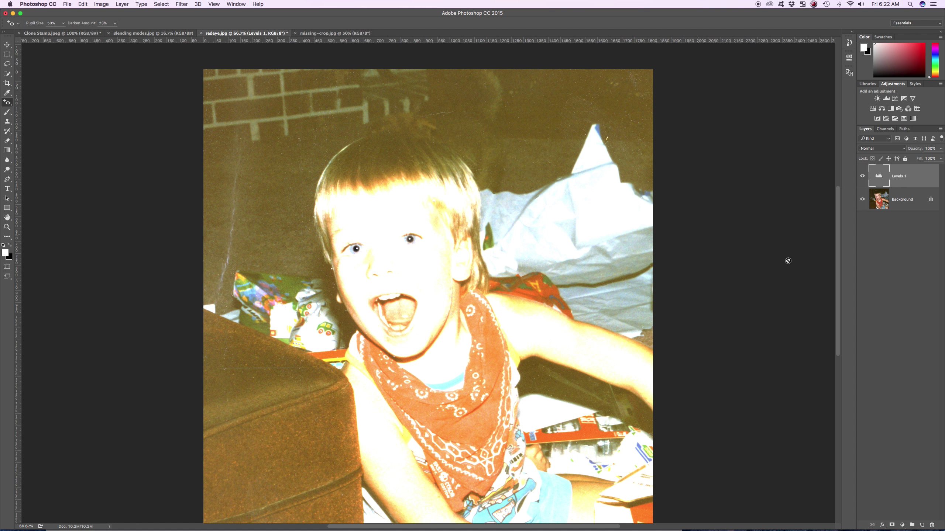
click(932, 526)
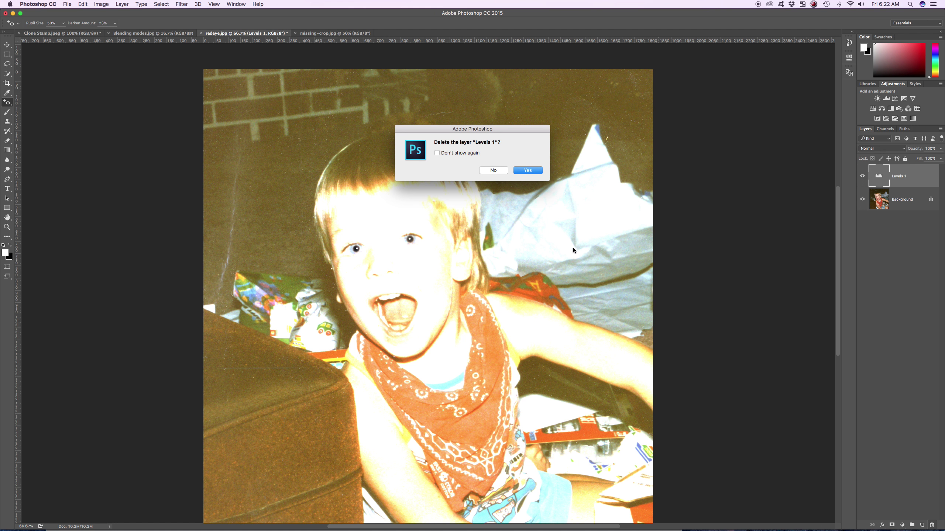
click(531, 171)
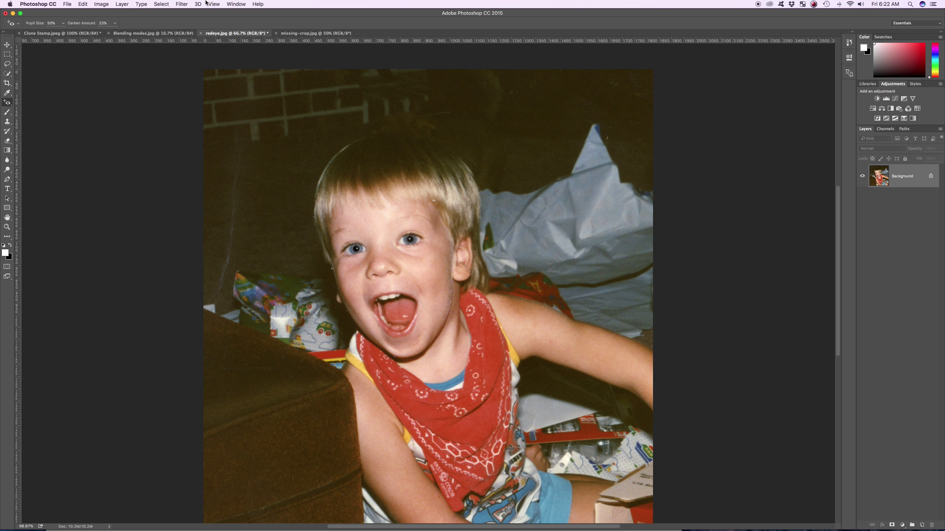
- Open a direct Levels adjustment on the Background layer
click(107, 5)
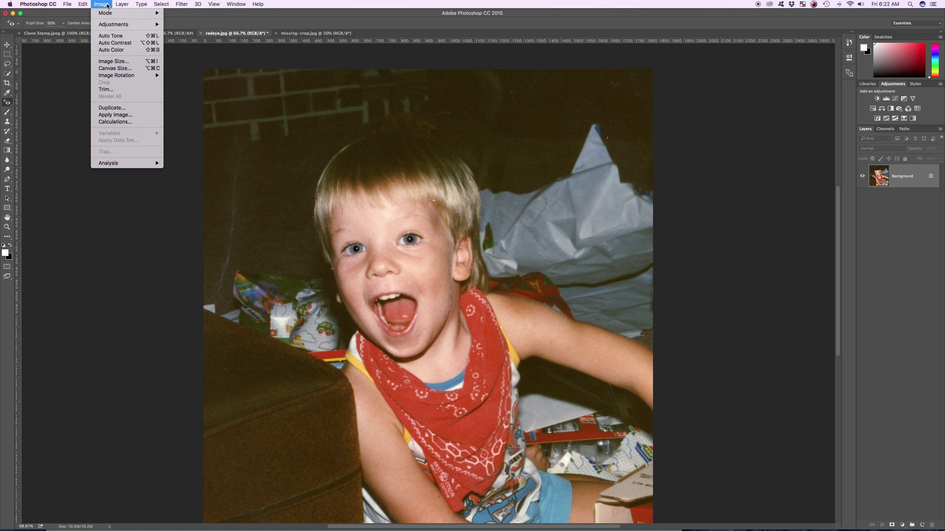
mouse_move(145, 26)
mouse_move(109, 25)
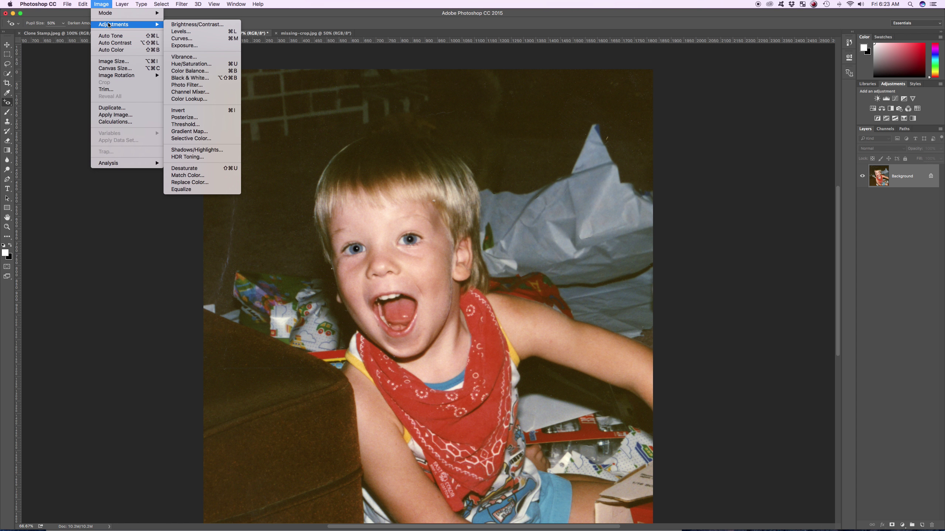
click(190, 32)
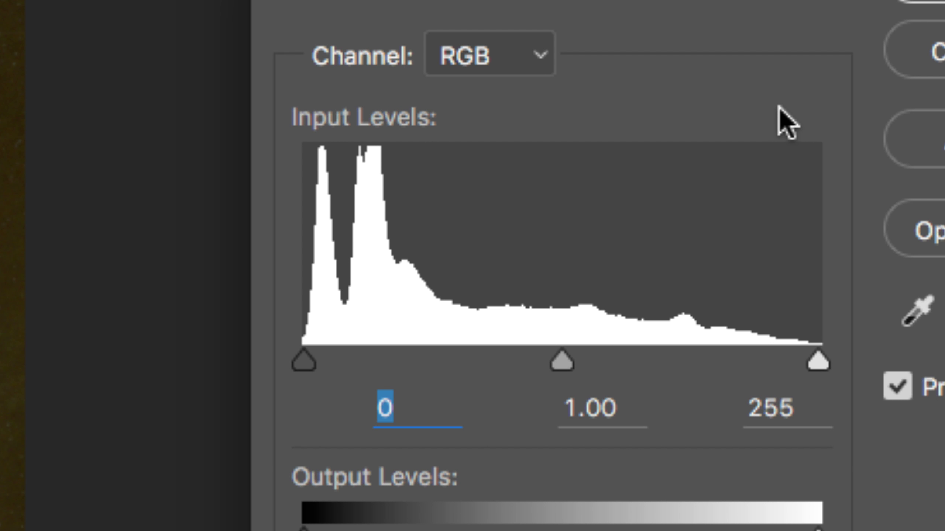
key(alt)
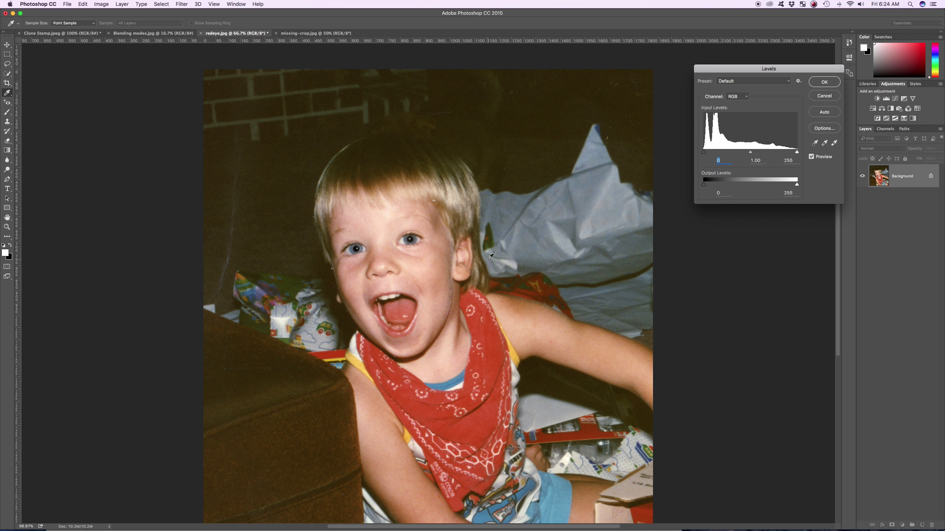
- Examine the Red, Green and Blue channel histograms in Levels and return to the RGB channel
click(744, 97)
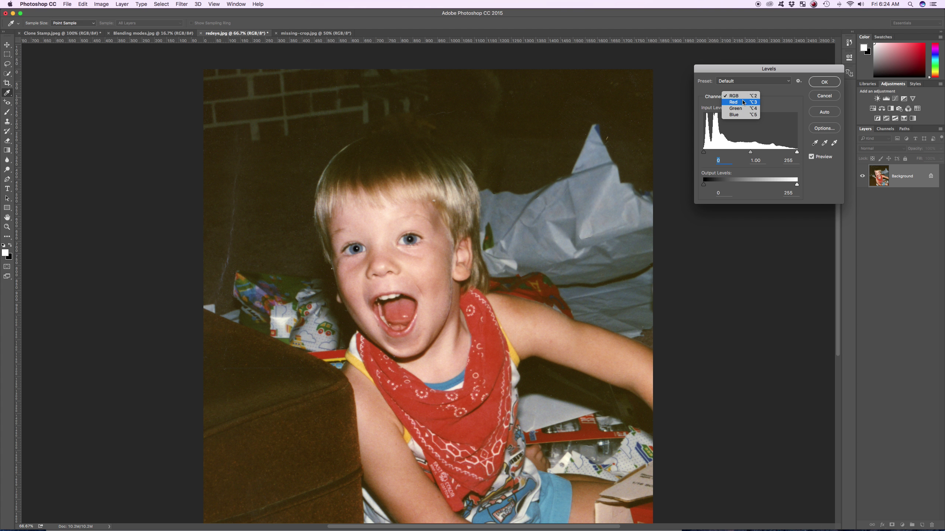
click(743, 103)
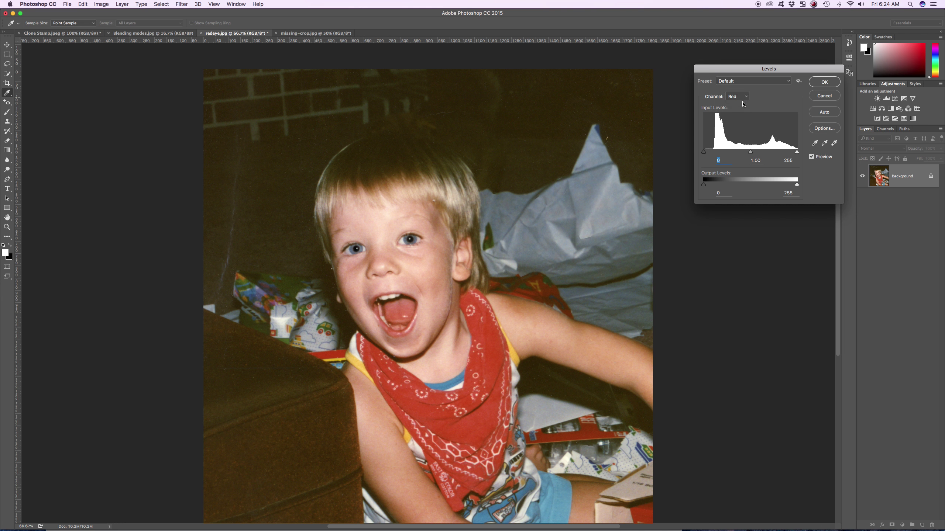
click(744, 97)
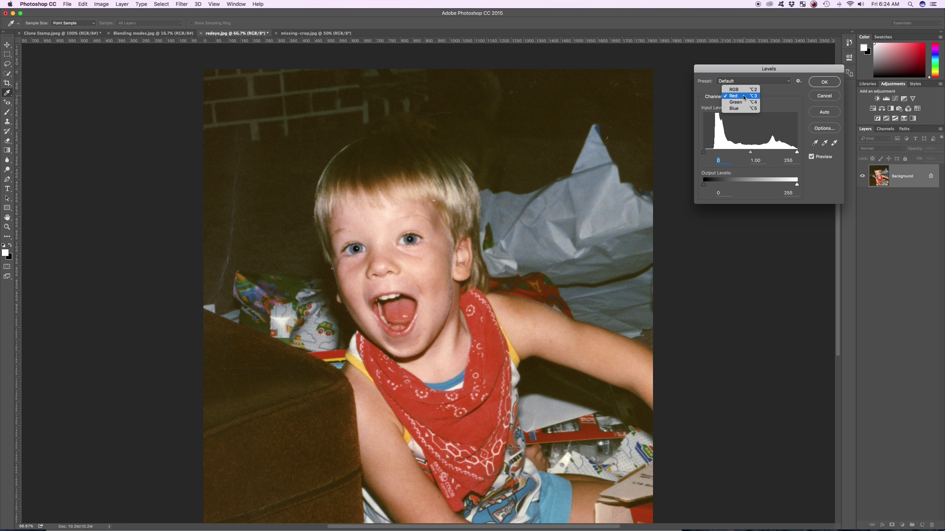
click(742, 102)
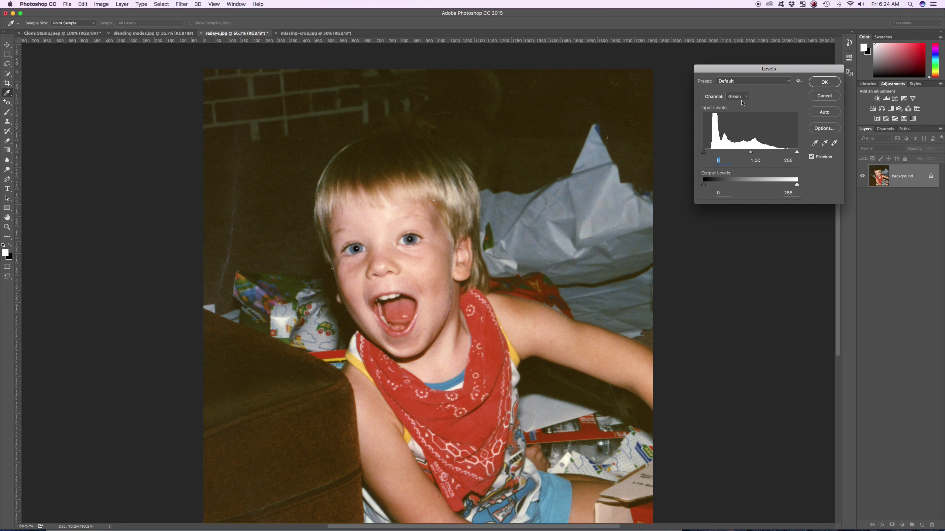
click(743, 98)
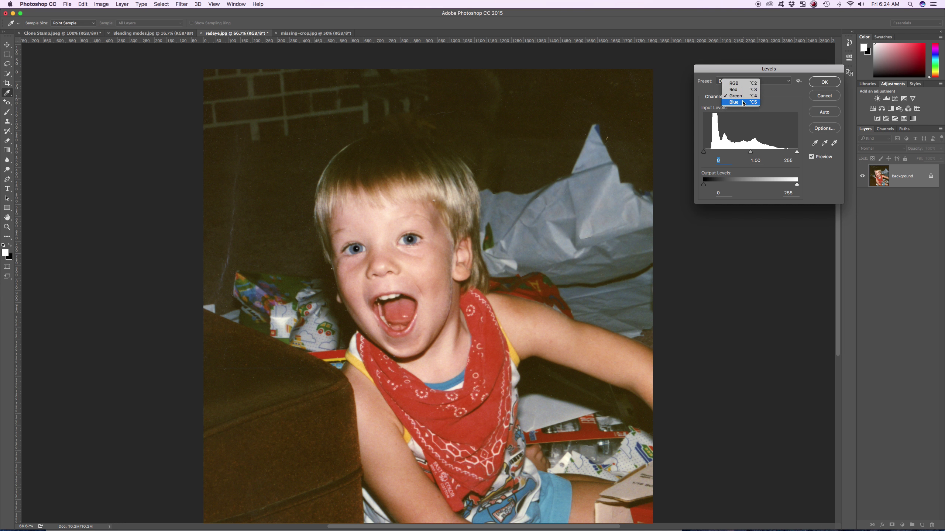
click(743, 103)
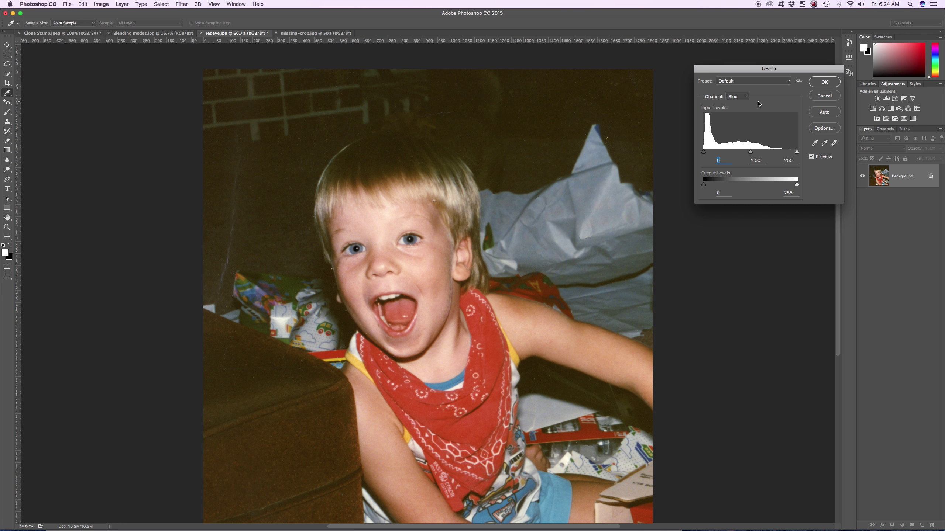
click(745, 98)
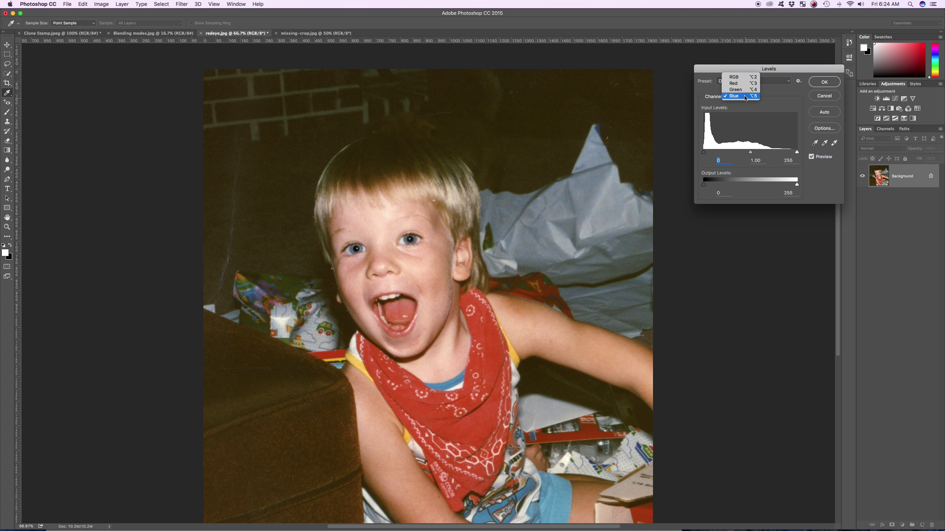
click(738, 77)
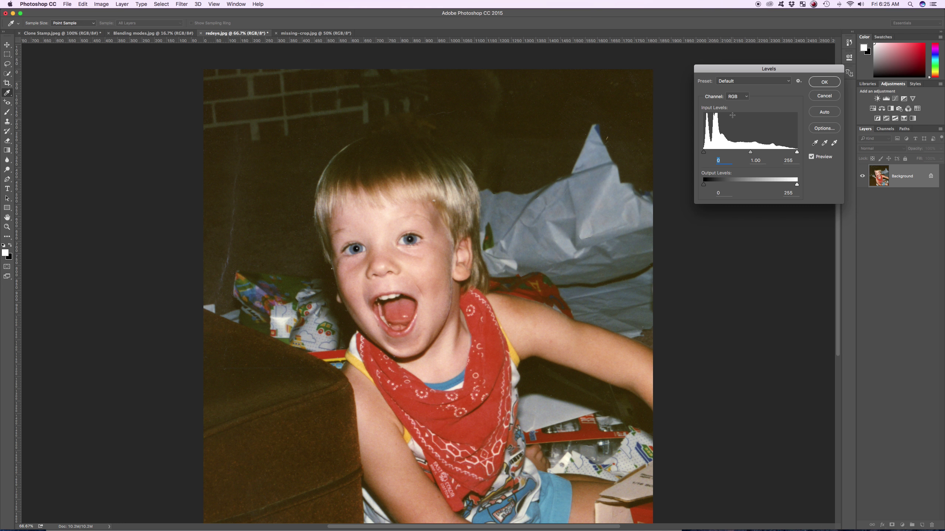
- Review where the Red and Green histograms begin and end in Levels, ending on the Blue channel
click(740, 97)
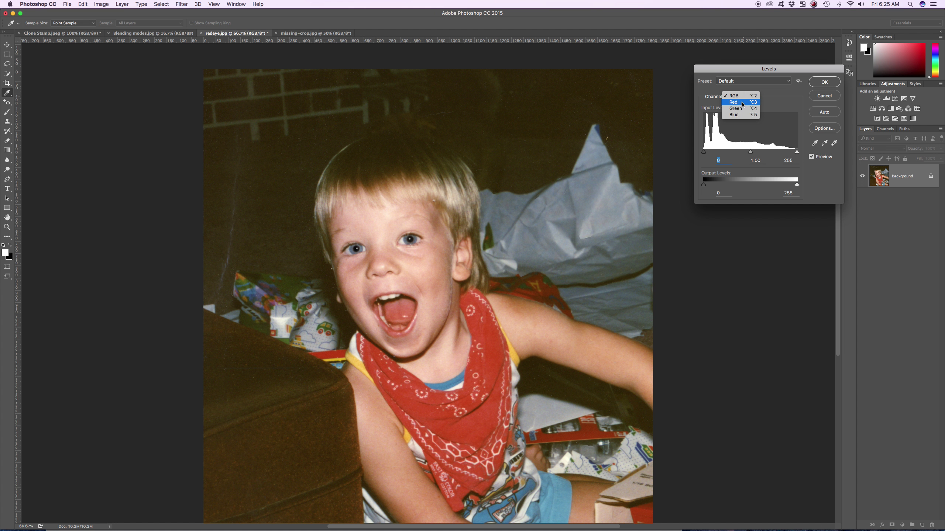
click(742, 103)
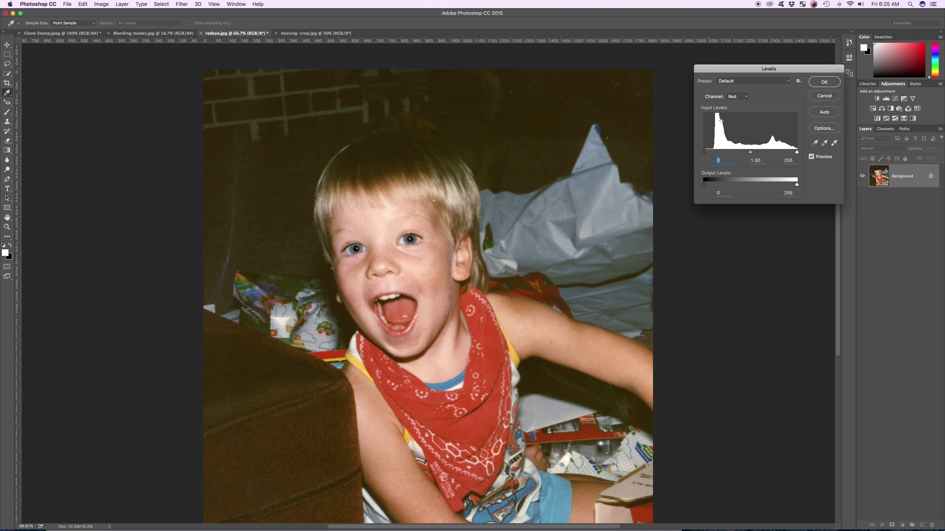
click(733, 98)
click(735, 104)
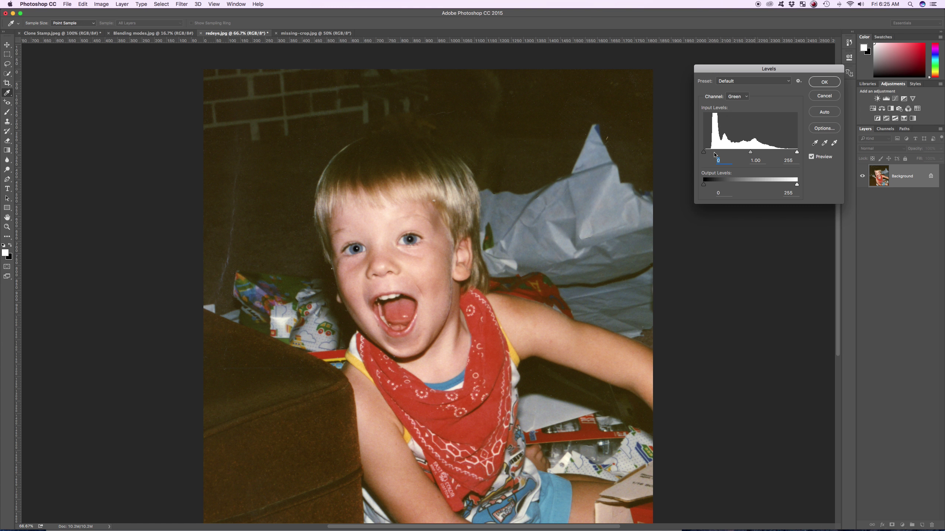
click(735, 97)
click(735, 102)
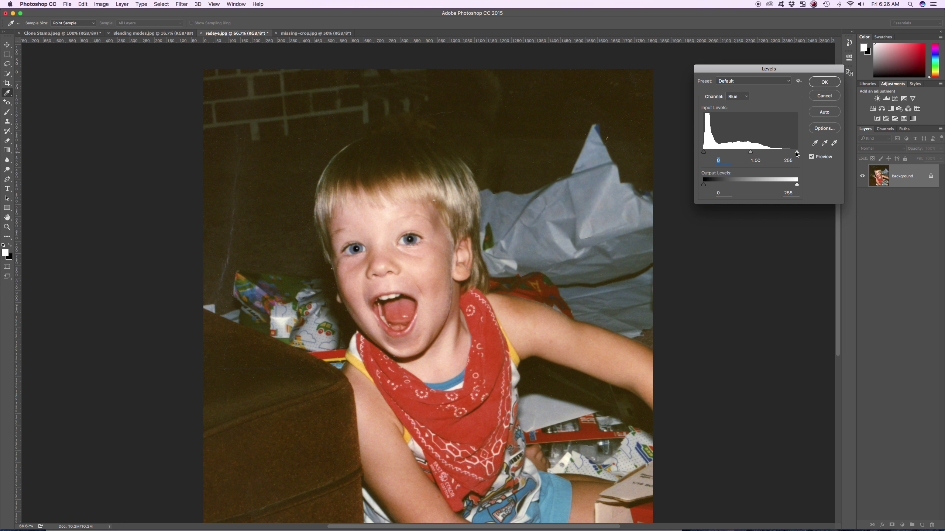
- Lower the Blue channel's white input level to where its histogram ends
drag(797, 153, 796, 153)
drag(790, 153, 798, 153)
drag(778, 153, 780, 153)
drag(791, 151, 785, 154)
- Raise the Green channel's black input level slightly towards the start of its histogram
click(737, 96)
click(735, 90)
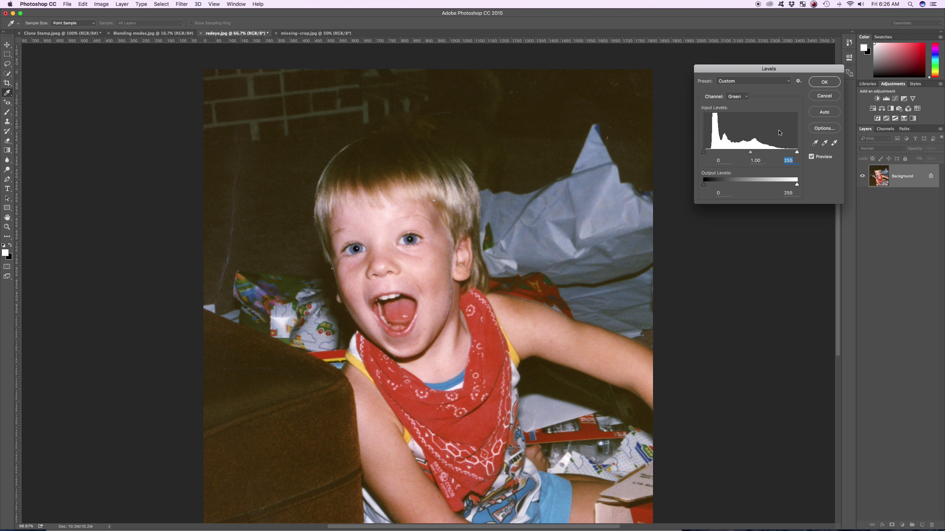
drag(705, 153, 706, 152)
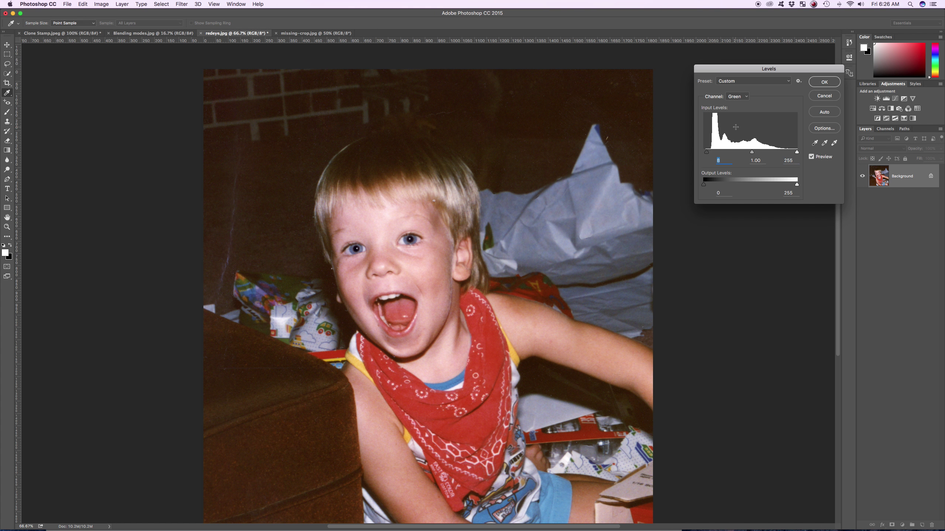
- Set the Red channel's black input level to 17
click(735, 96)
click(738, 91)
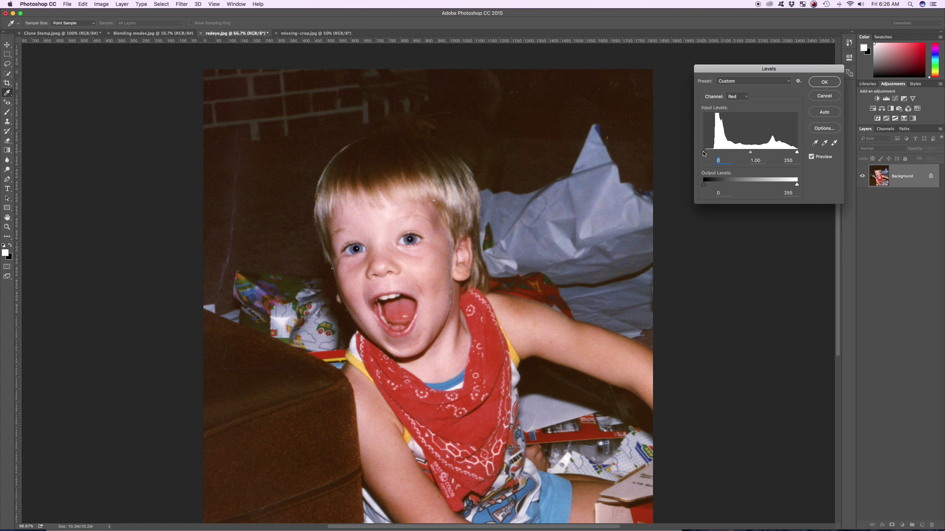
drag(706, 152, 712, 149)
drag(710, 149, 709, 150)
drag(710, 152, 710, 153)
- Set the Green channel's black input level to 12 and try lowering its white input level slightly
click(736, 96)
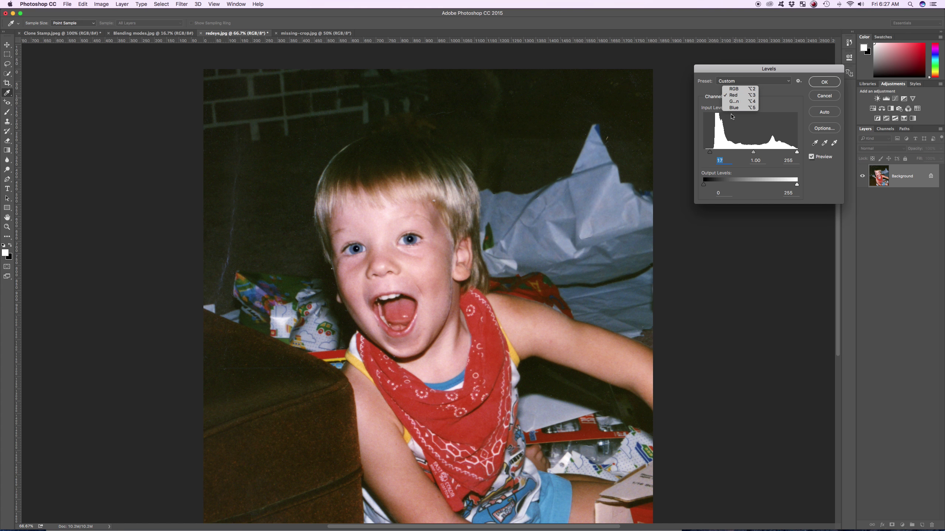
click(734, 103)
drag(705, 152, 710, 152)
click(737, 97)
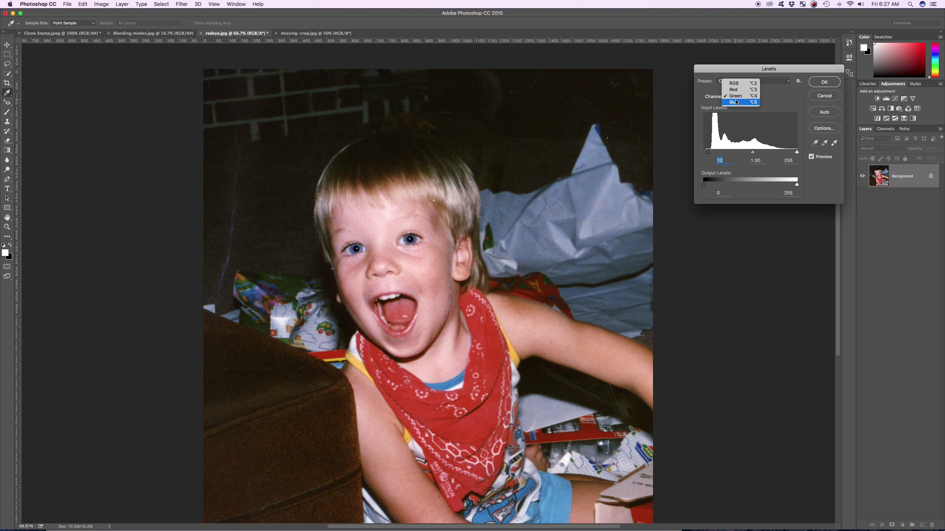
click(737, 97)
drag(797, 153, 794, 153)
- Set the Blue channel's white input level to 224
click(736, 96)
click(741, 102)
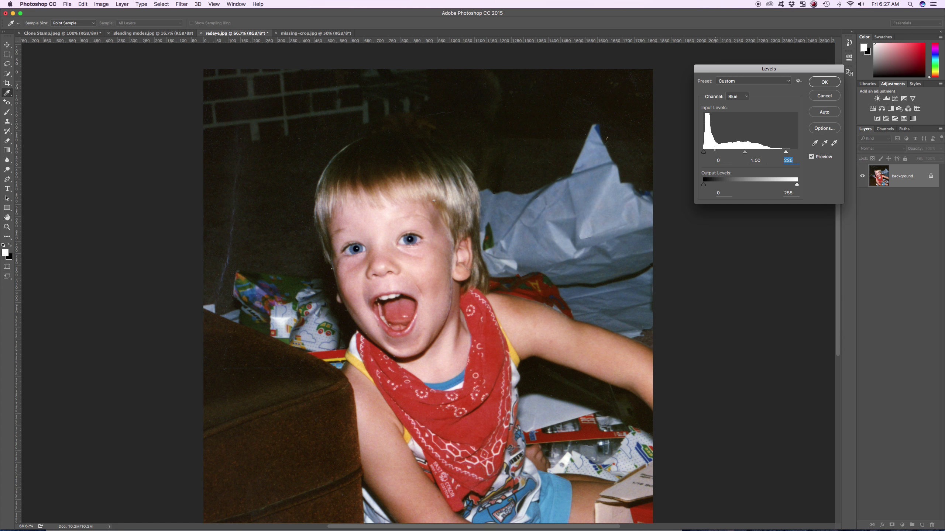
drag(796, 153, 786, 155)
- Return Levels to the RGB channel and apply the per-channel adjustment to the photo
click(736, 97)
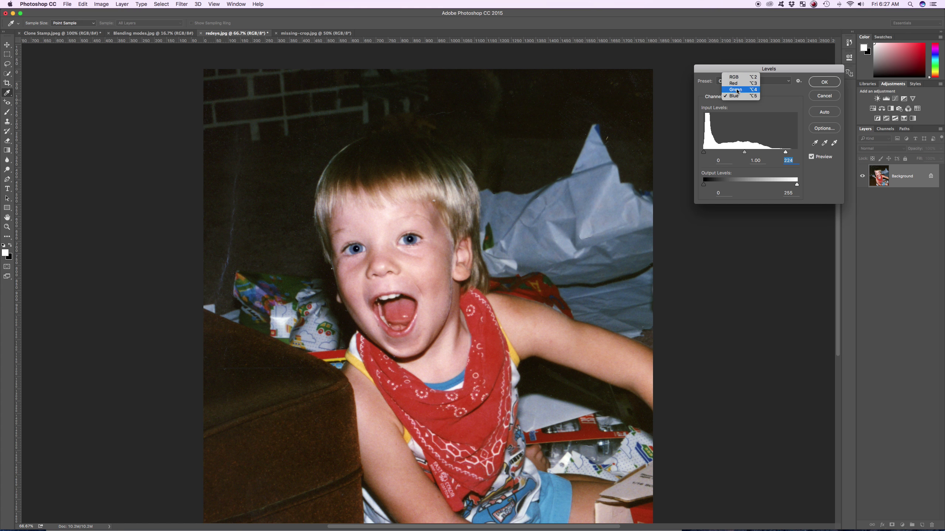
click(735, 76)
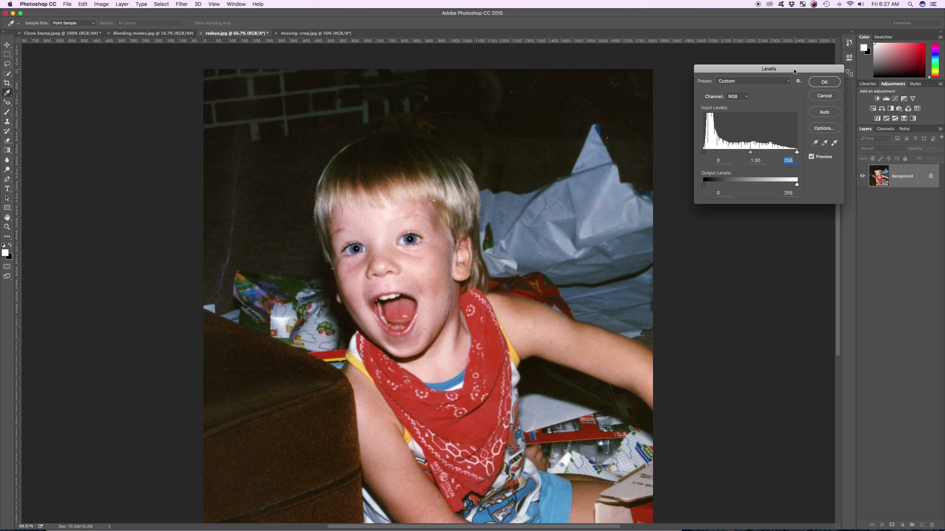
drag(795, 70, 769, 66)
click(801, 79)
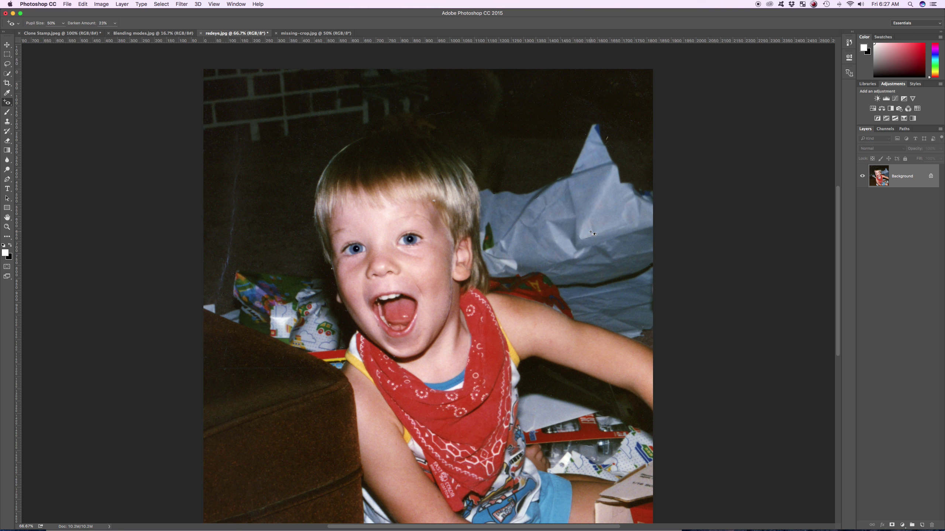
- Compare the photo before and after the Levels adjustment by undoing and redoing it
key(super+z)
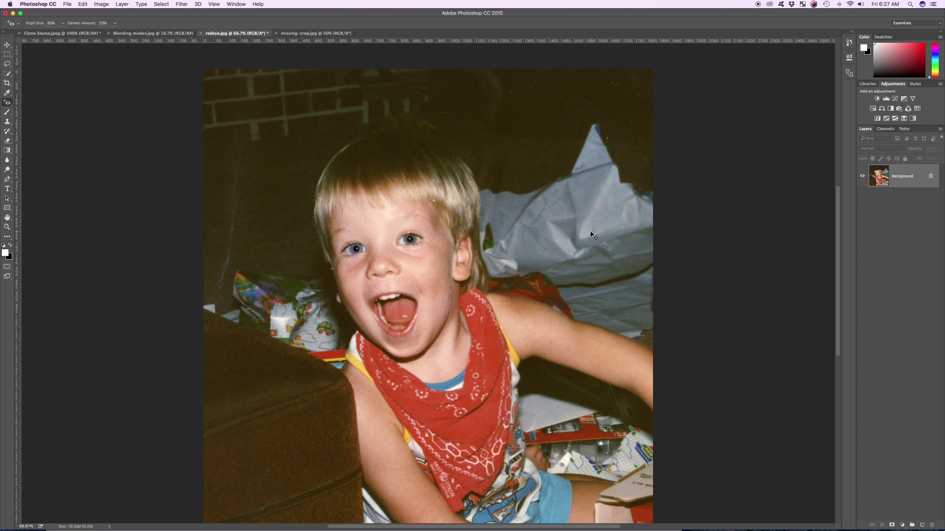
key(super+z)
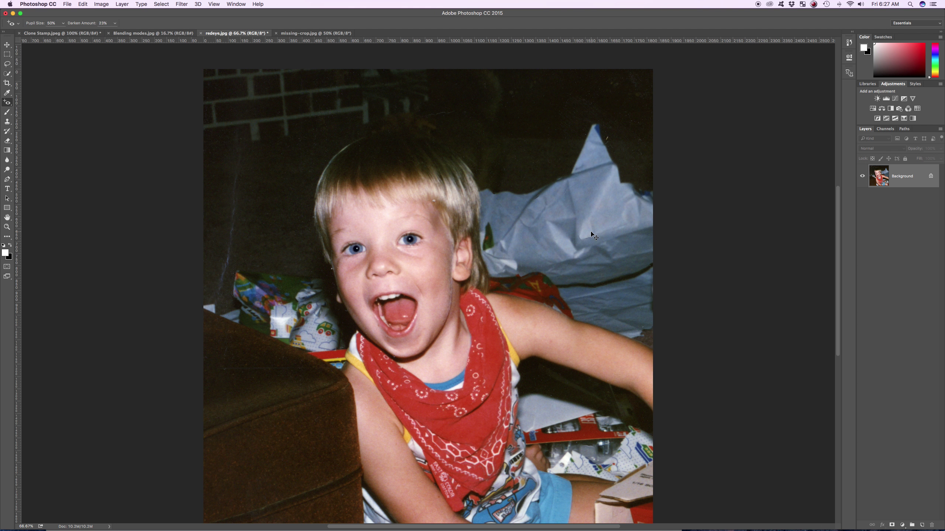
key(super+z)
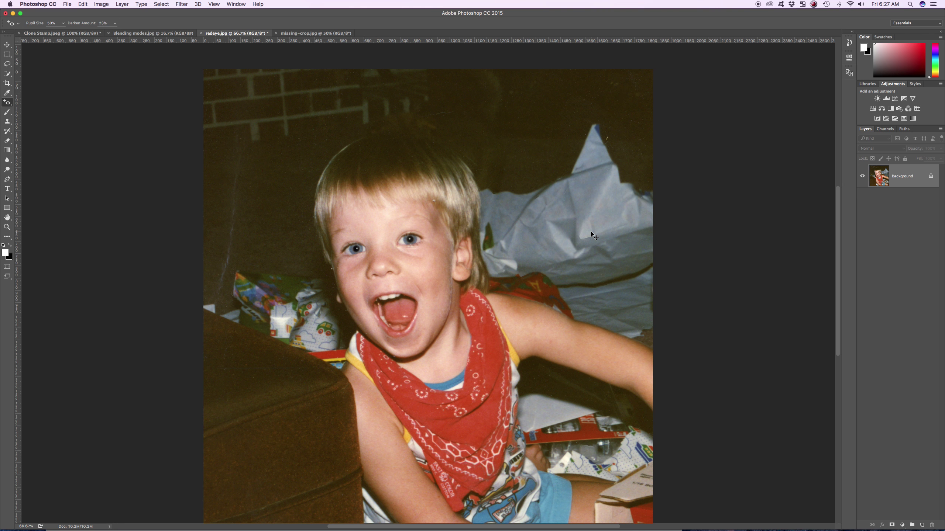
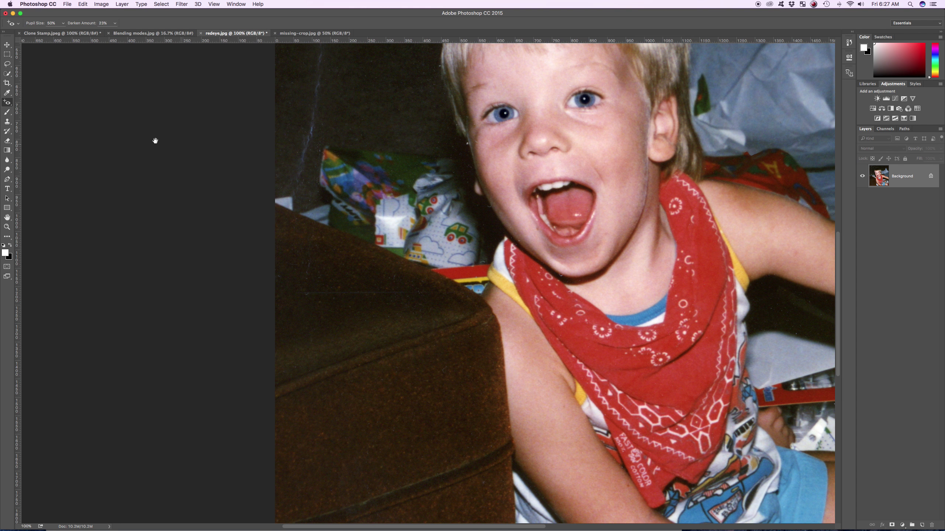
- Select the Spot Healing Brush Tool and reduce its brush size to 50 for the white speck in the boy's hair
click(7, 103)
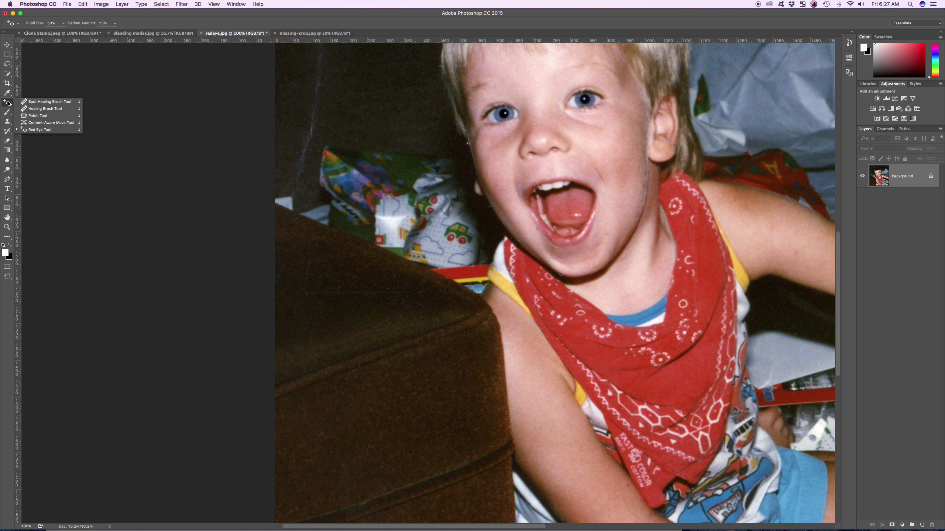
click(44, 103)
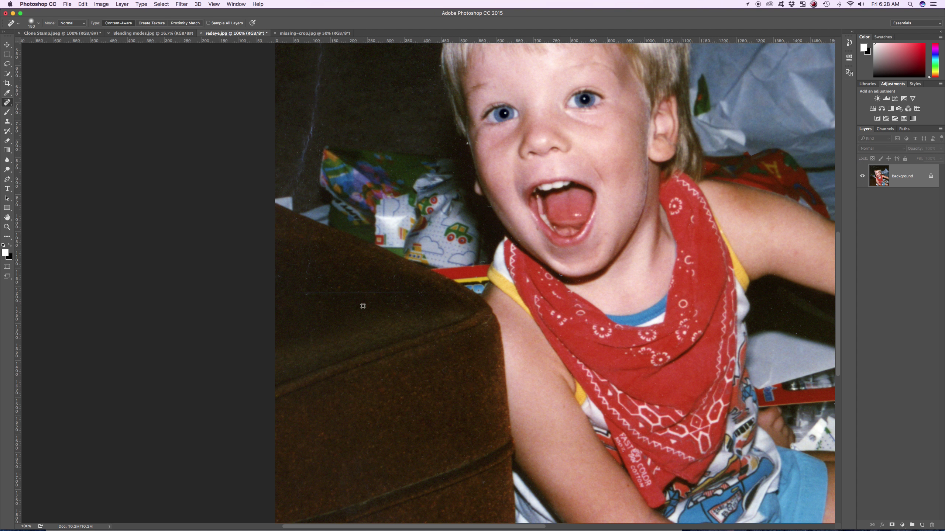
drag(584, 271, 541, 353)
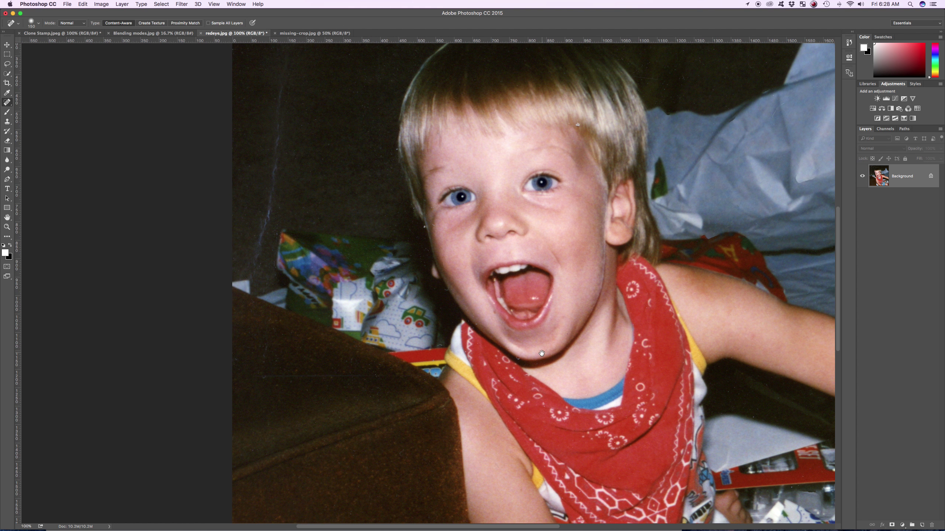
scroll(541, 353, up, 5)
scroll(541, 353, right, 5)
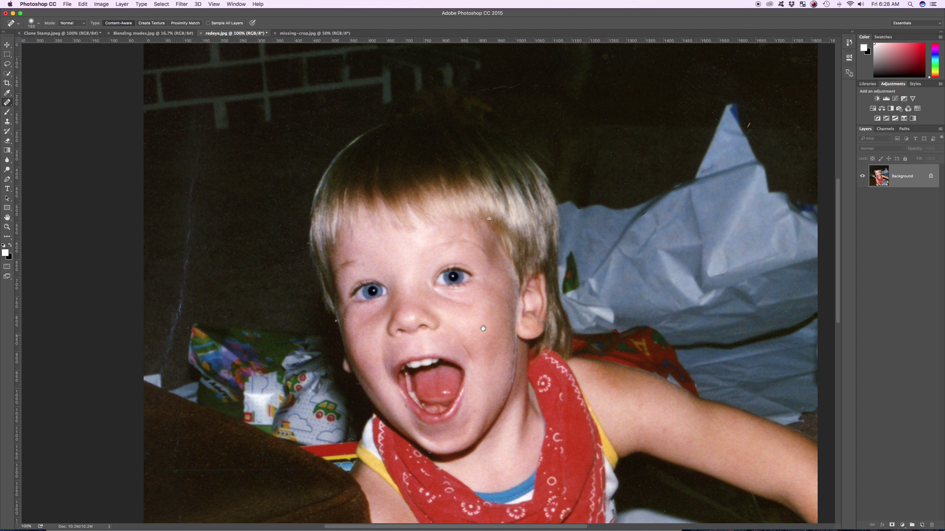
scroll(483, 328, up, 3)
scroll(482, 328, right, 4)
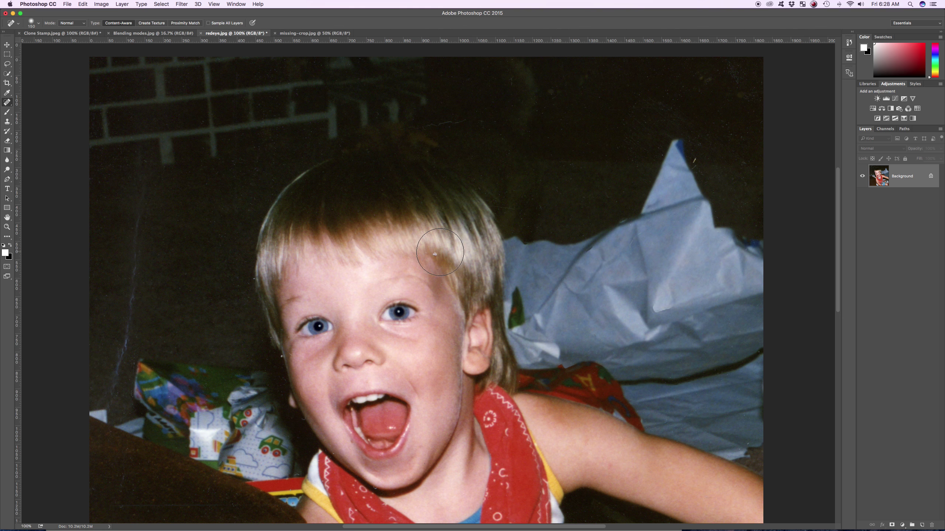
key(super+plus)
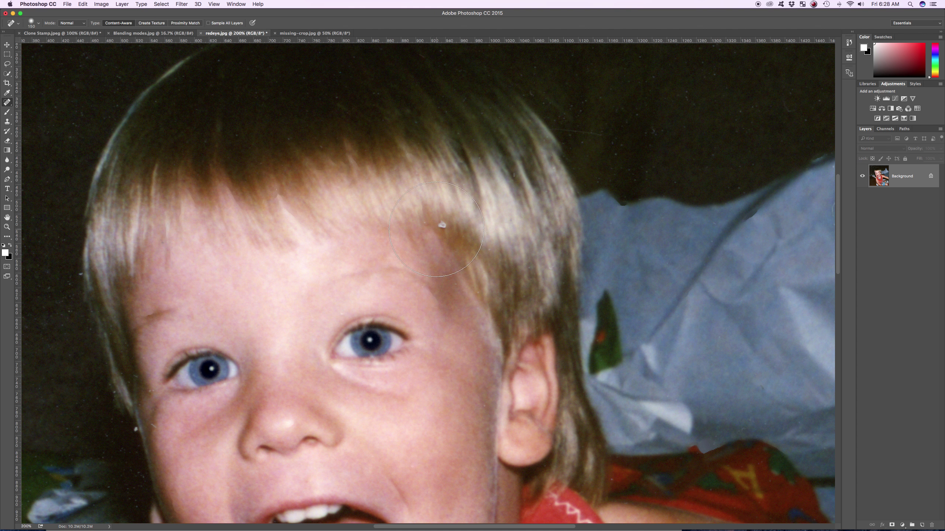
key(bracketleft)
key(bracketleft)
key(bracketleft)
key(bracketleft)
key(bracketleft)
key(bracketleft)
key(bracketleft)
- Try to remove the white speck at the boy's hairline with one dab of the Spot Healing Brush
alt+click(479, 251)
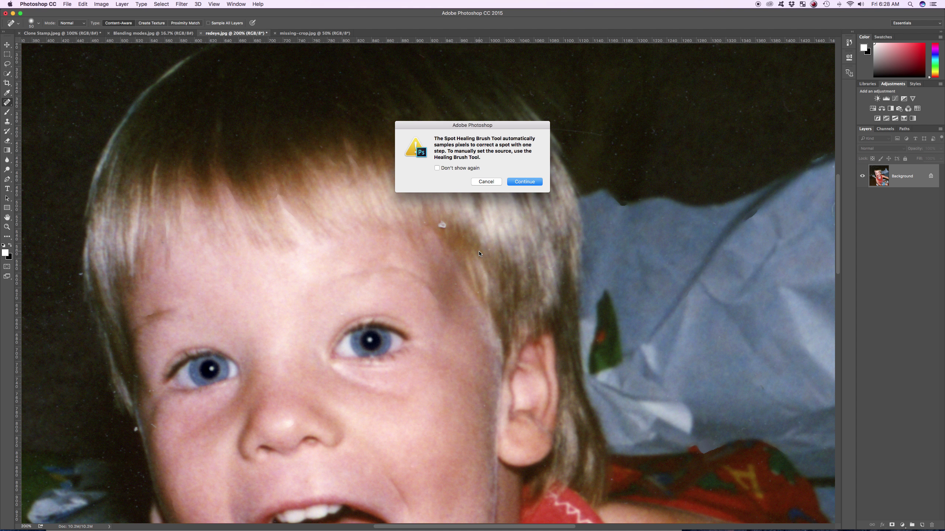
click(517, 182)
click(442, 225)
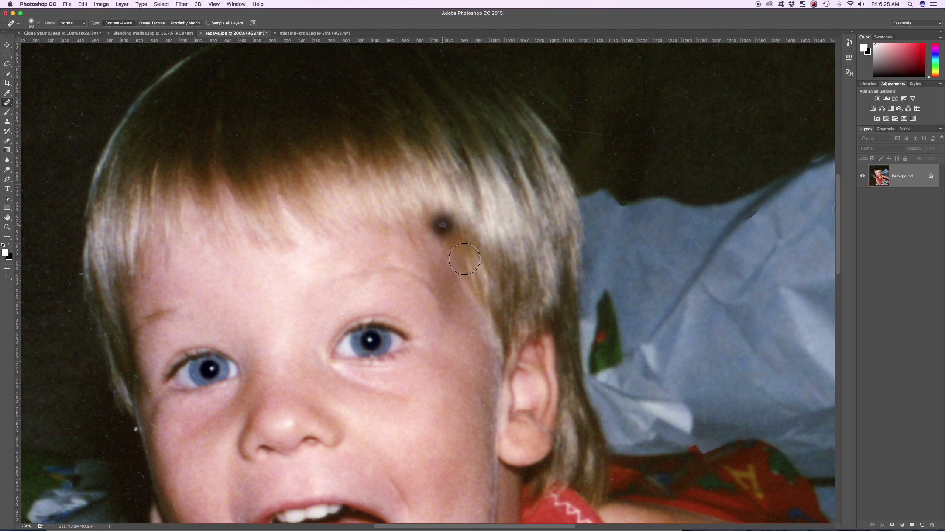
- Switch to the Healing Brush Tool and lower its brush hardness to about 16%
right_click(9, 104)
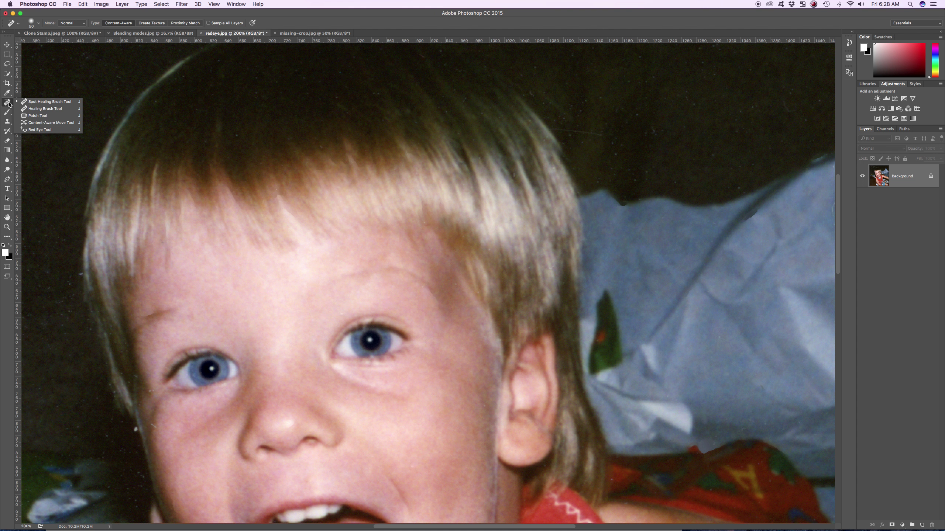
click(36, 109)
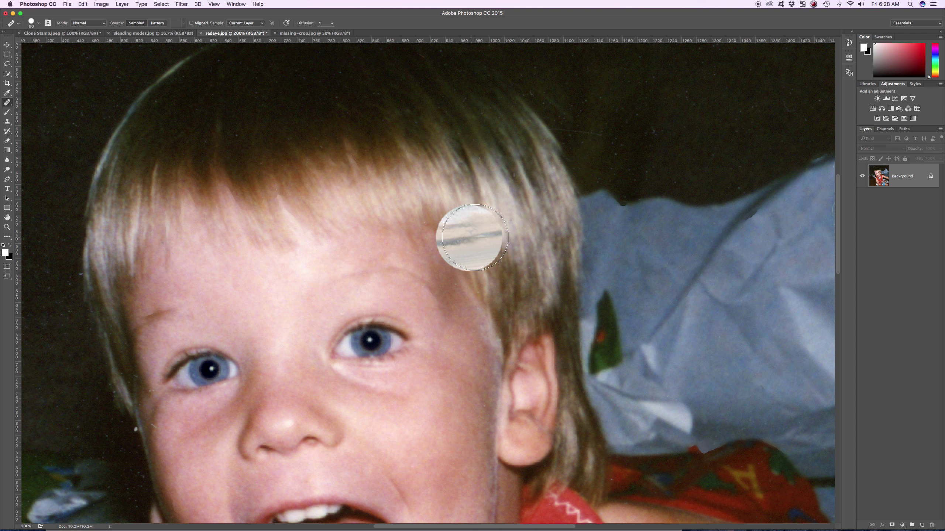
click(39, 24)
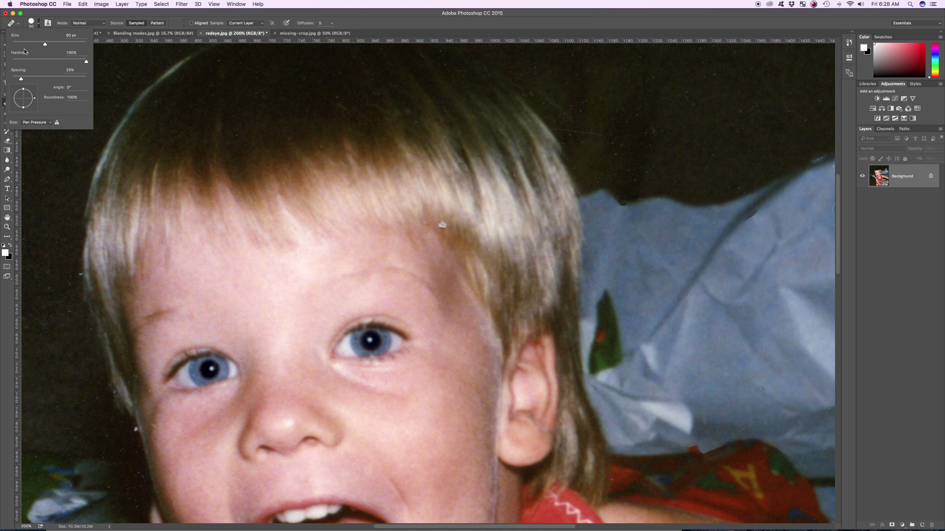
click(39, 23)
click(39, 23)
drag(86, 61, 24, 60)
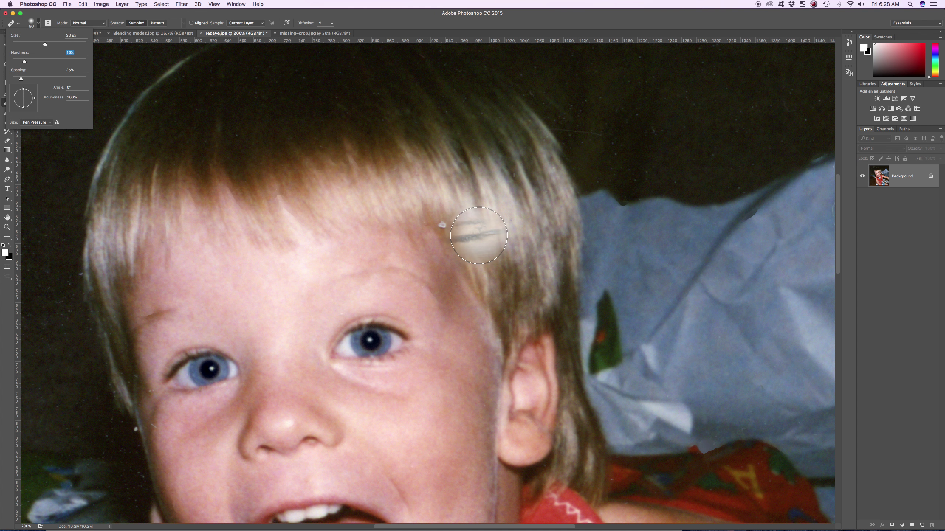
- Sample clean hair beside the white speck and try covering the speck with a slightly smaller Healing Brush
click(479, 237)
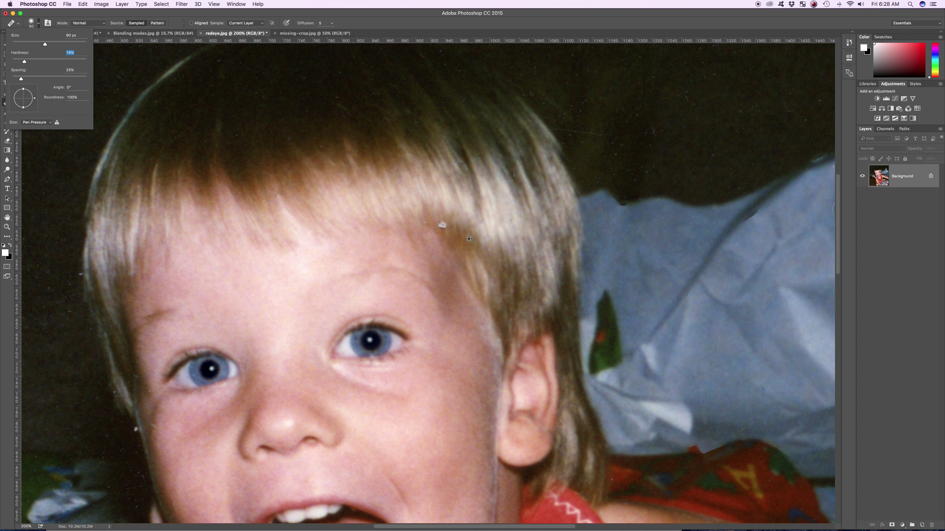
click(469, 238)
mouse_move(465, 237)
mouse_down()
mouse_move(435, 212)
mouse_move(450, 227)
mouse_up()
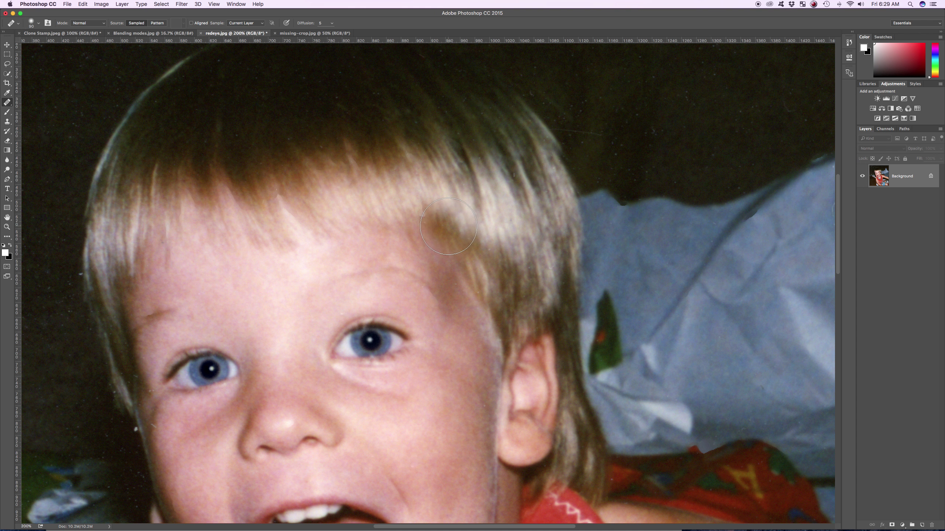
key([)
mouse_move(447, 226)
mouse_down()
mouse_move(506, 223)
mouse_move(432, 209)
mouse_up()
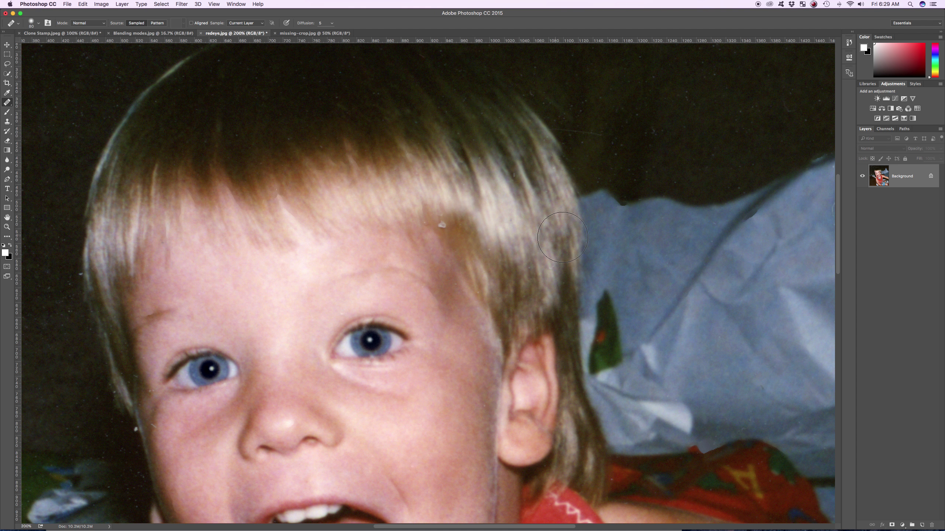
- Test the sampled hair with Healing Brush dabs at the side of the head and around the white speck
click(566, 244)
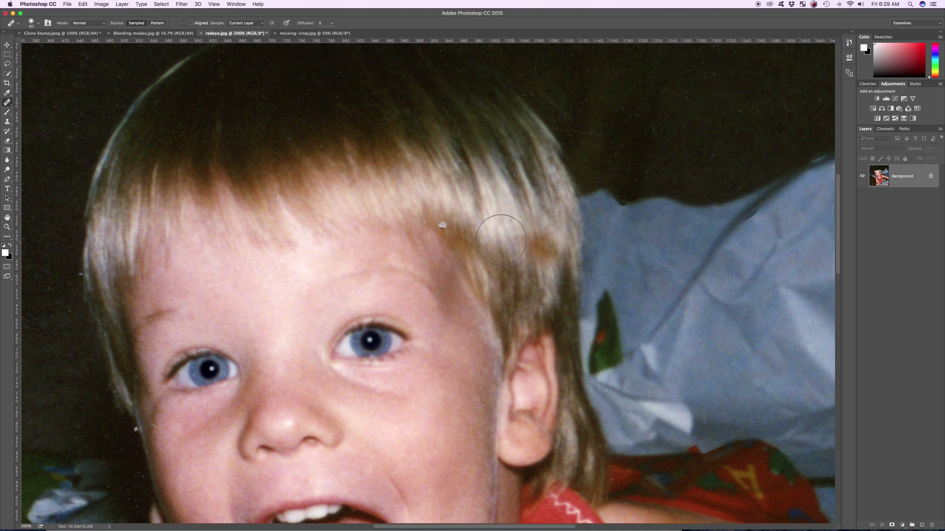
click(448, 225)
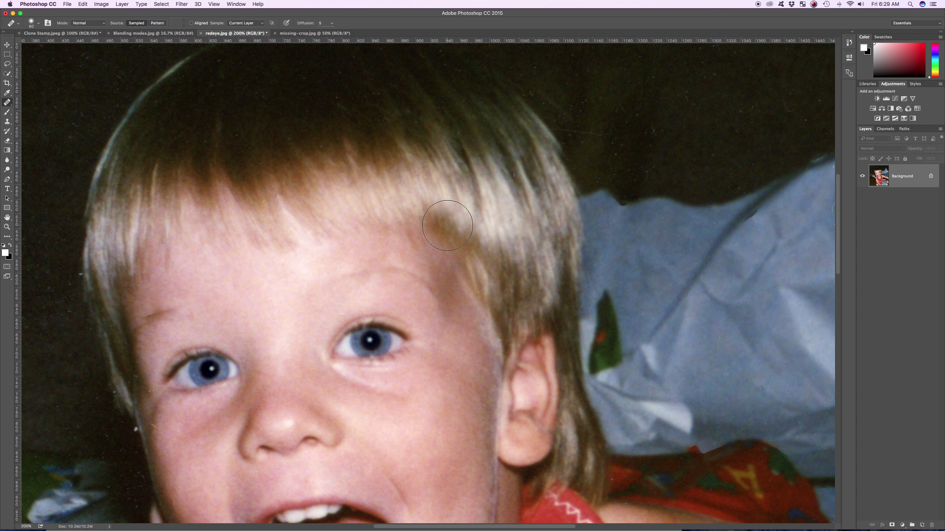
click(442, 211)
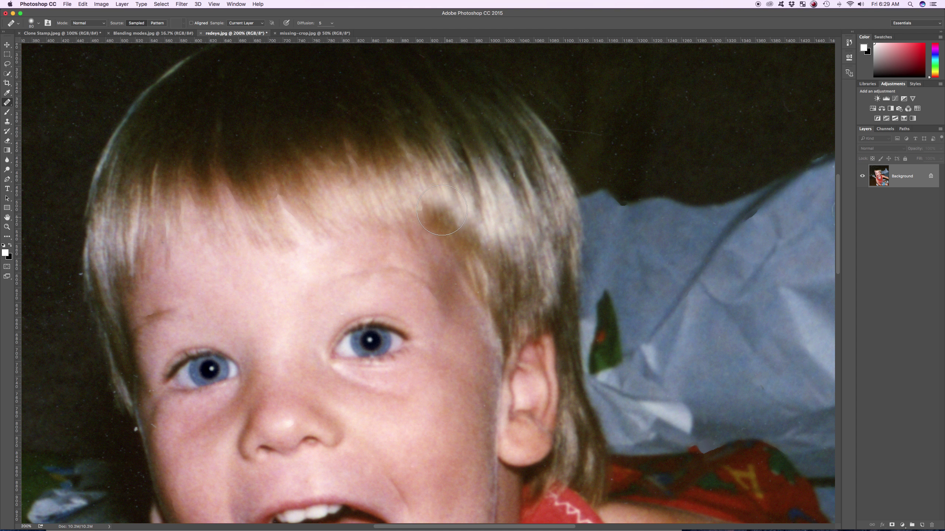
click(392, 197)
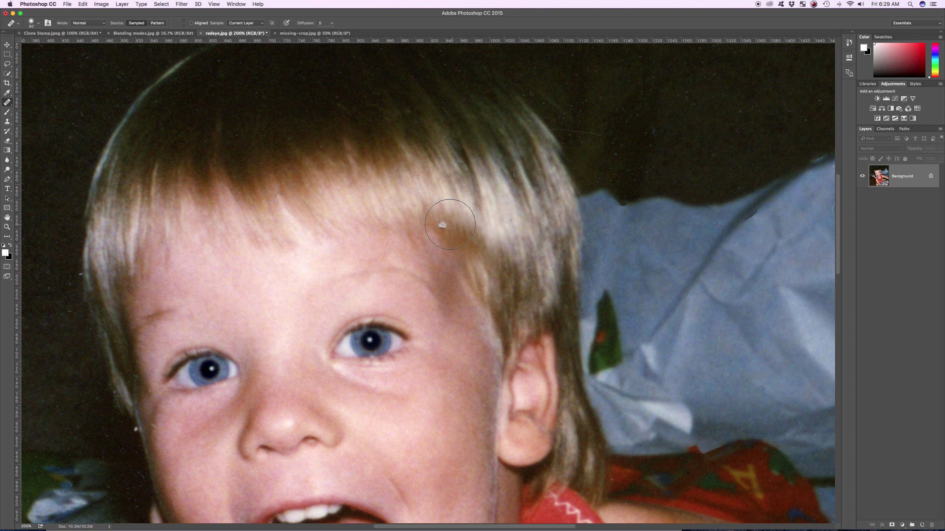
- Heal the white speck at the hairline with sampled hair and test the same source on nearby areas
click(447, 226)
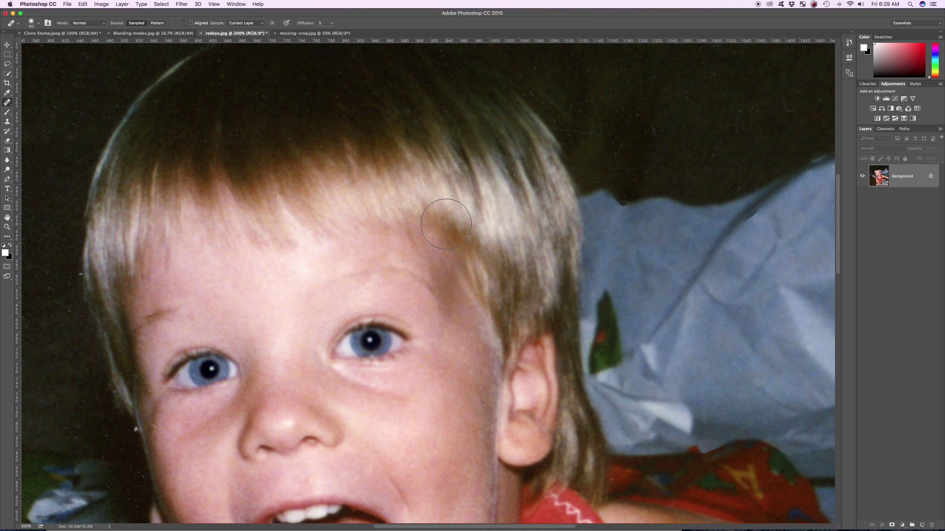
click(667, 264)
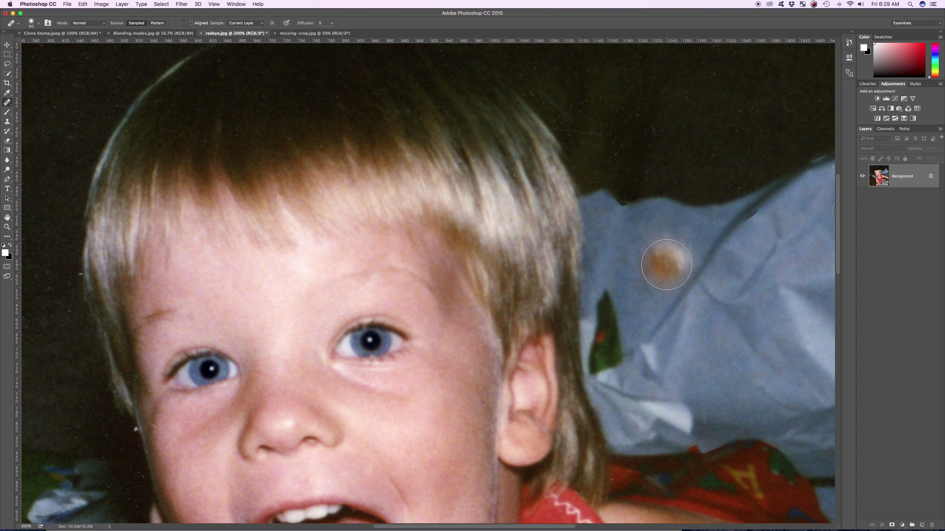
click(461, 204)
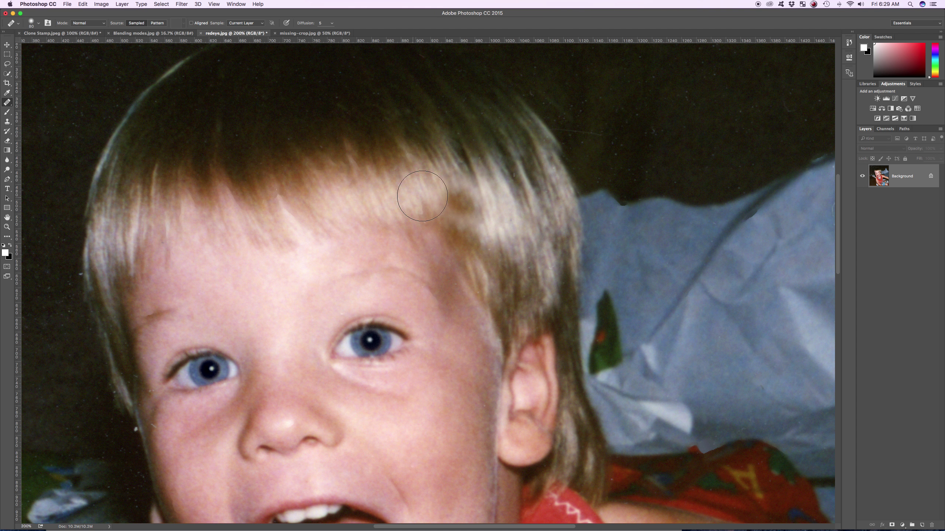
- Test the sampled hair with Healing Brush dabs on the blue paper and at the edge of the hair
click(701, 370)
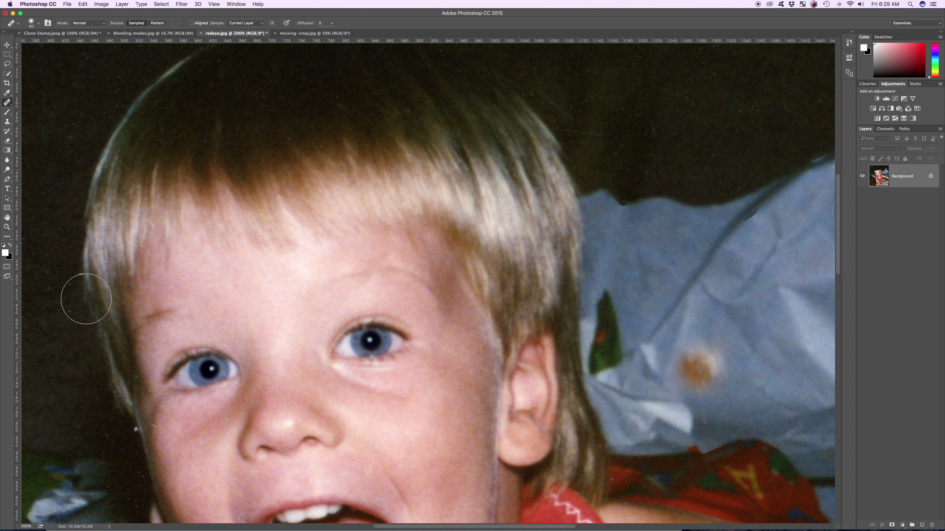
click(89, 303)
- Examine the whole photo for remaining scratches and specks, from the dark background to the arms and the blue paper
scroll(274, 316, left, 10)
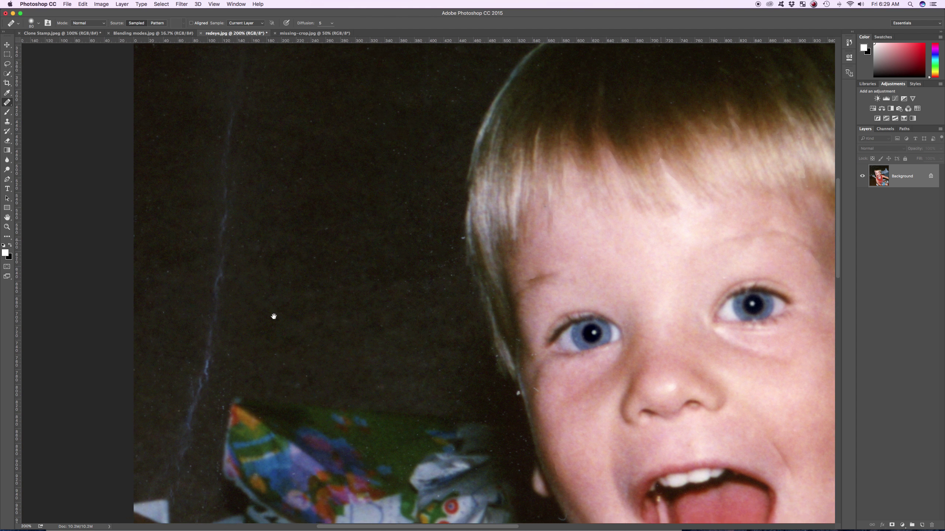
scroll(274, 317, left, 3)
scroll(214, 173, down, 15)
scroll(299, 334, right, 5)
scroll(491, 331, down, 15)
scroll(416, 151, right, 3)
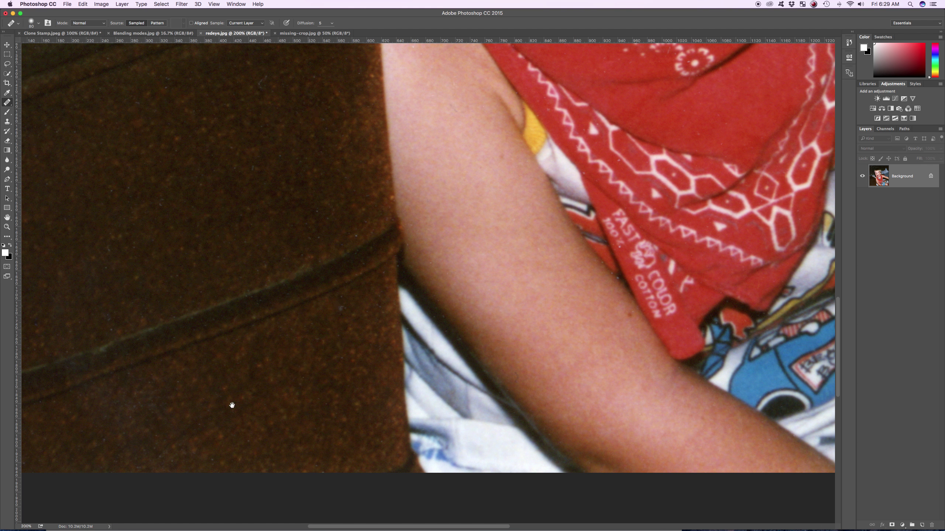
scroll(517, 277, right, 15)
scroll(517, 277, up, 4)
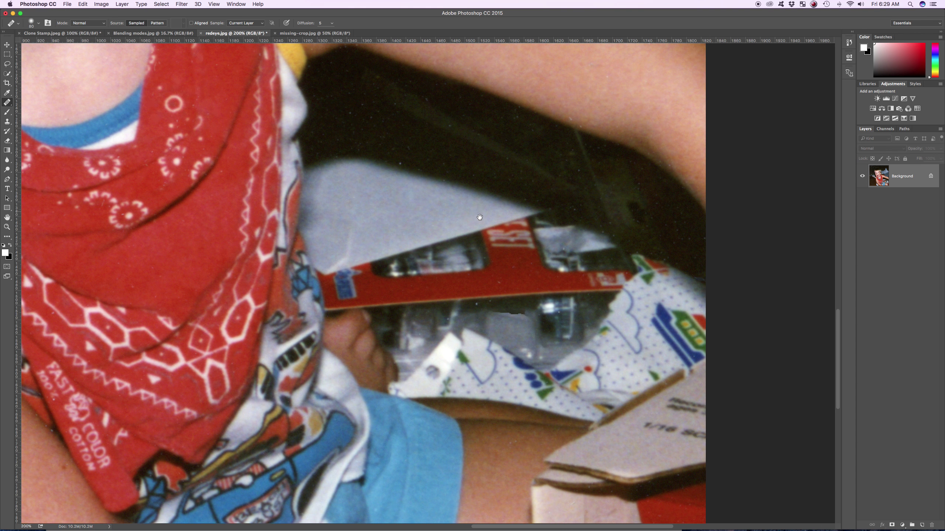
scroll(480, 223, up, 10)
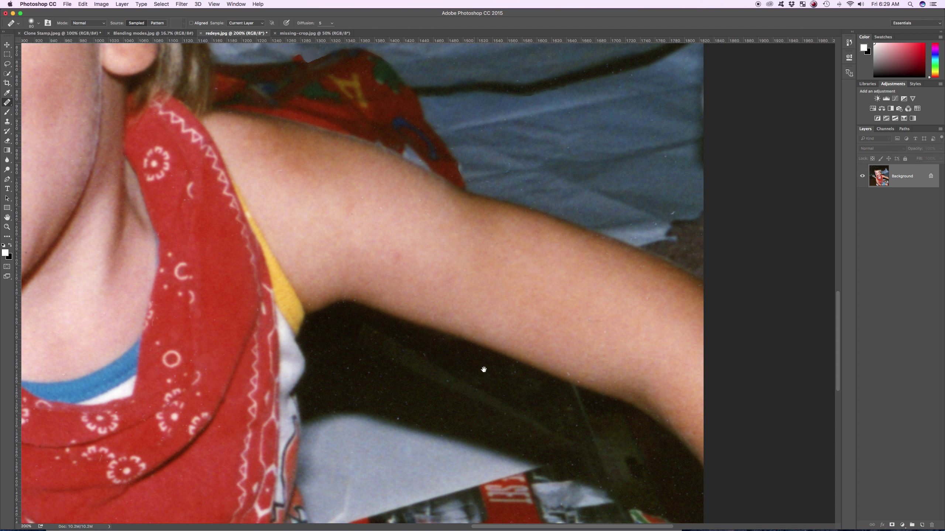
scroll(463, 266, up, 4)
scroll(442, 186, up, 10)
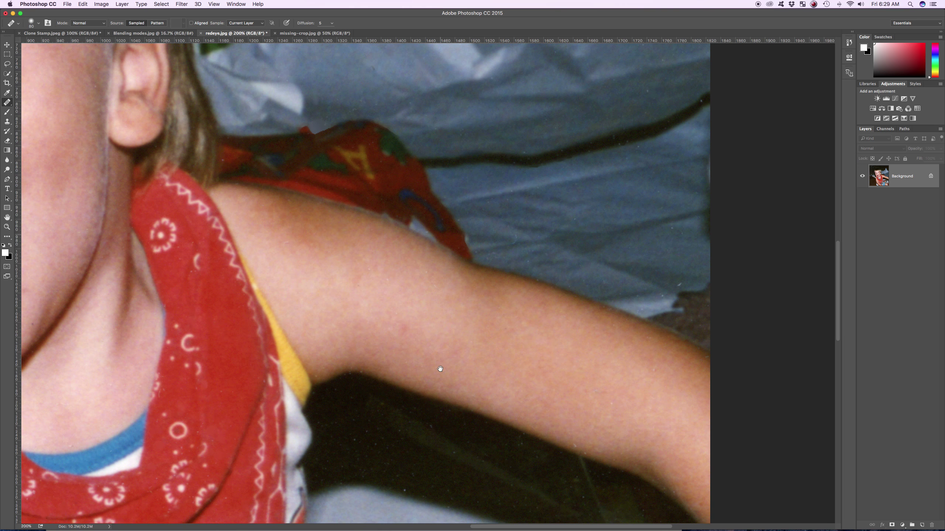
scroll(461, 187, up, 10)
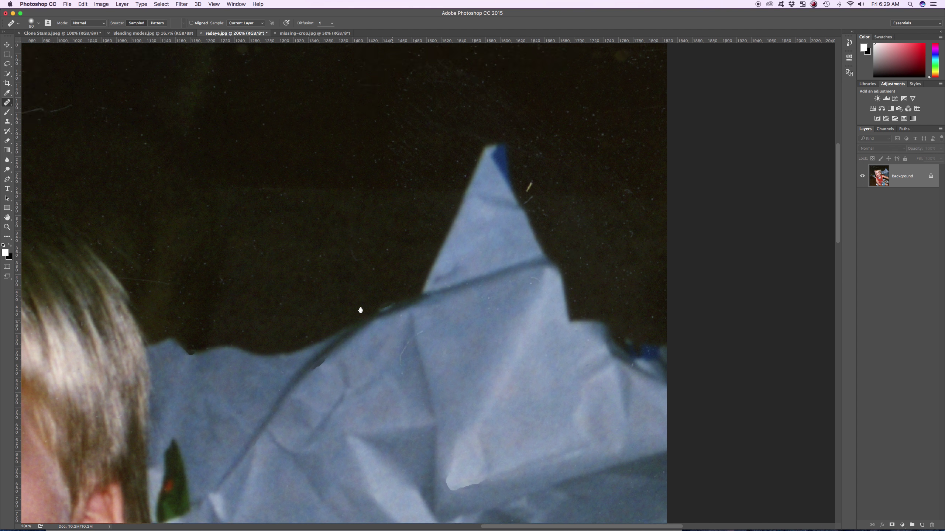
scroll(360, 310, up, 2)
scroll(360, 310, right, 4)
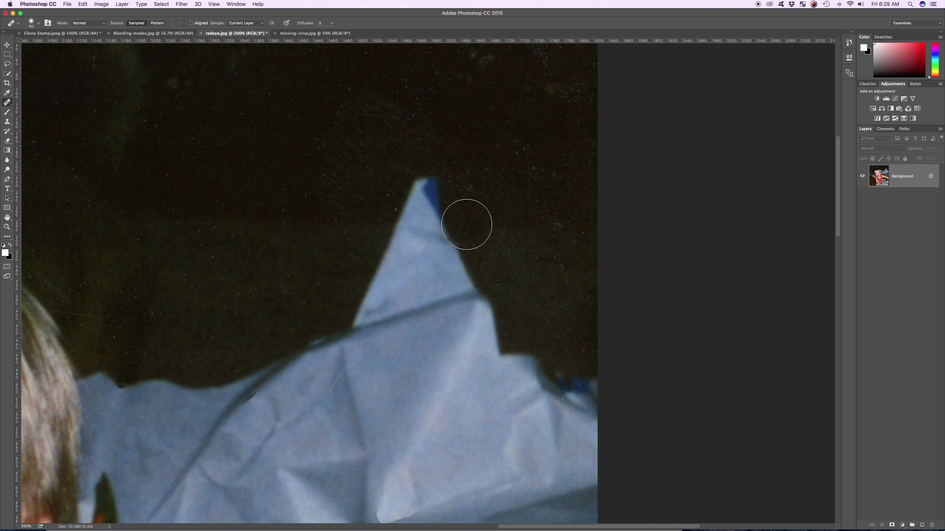
- Try to heal the light speck and scratch beside the blue paper's peak with the Healing Brush, and undo the smudged edge
click(466, 227)
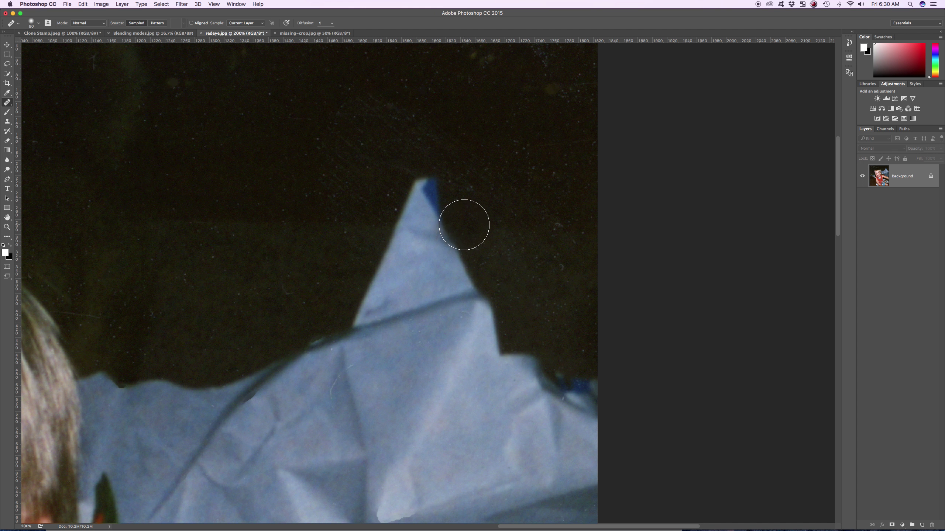
click(458, 237)
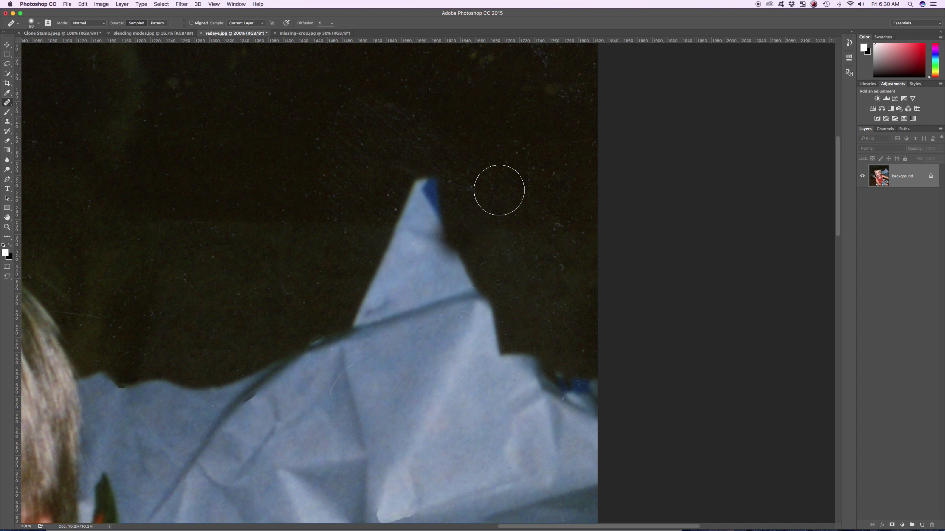
key(super+z)
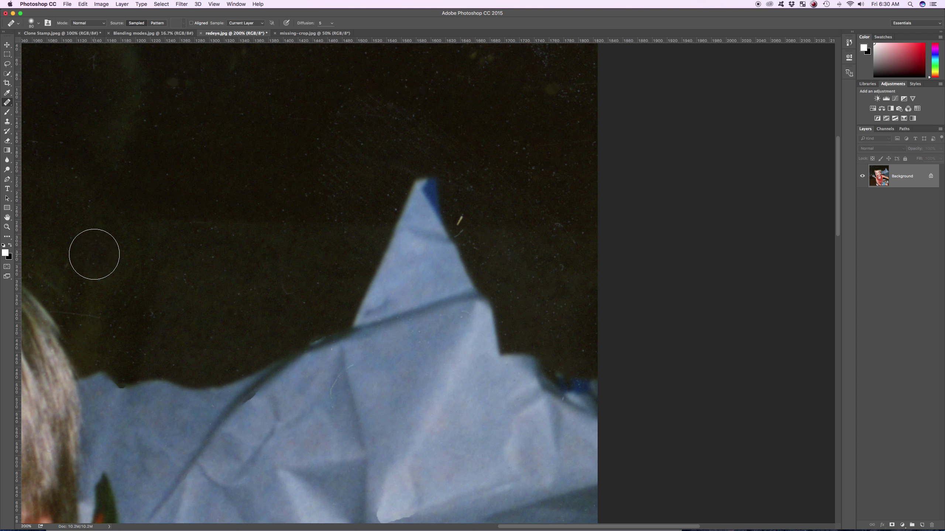
- Cover the light speck beside the blue paper's peak with the Clone Stamp Tool, sampling the dark background next to it
click(7, 120)
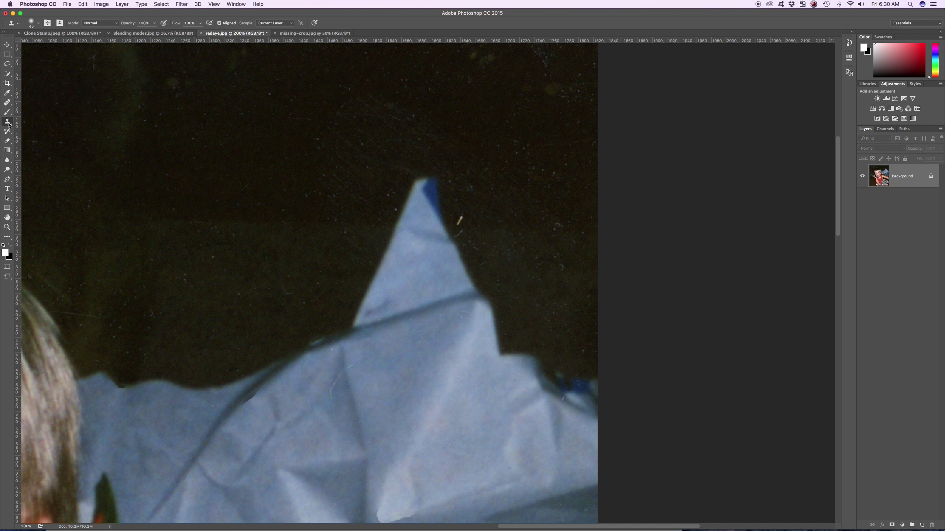
alt+click(472, 238)
click(460, 220)
- Remove the light spots and the thin scratch above the hair from the dark background with the Spot Healing Brush Tool
drag(502, 154, 607, 216)
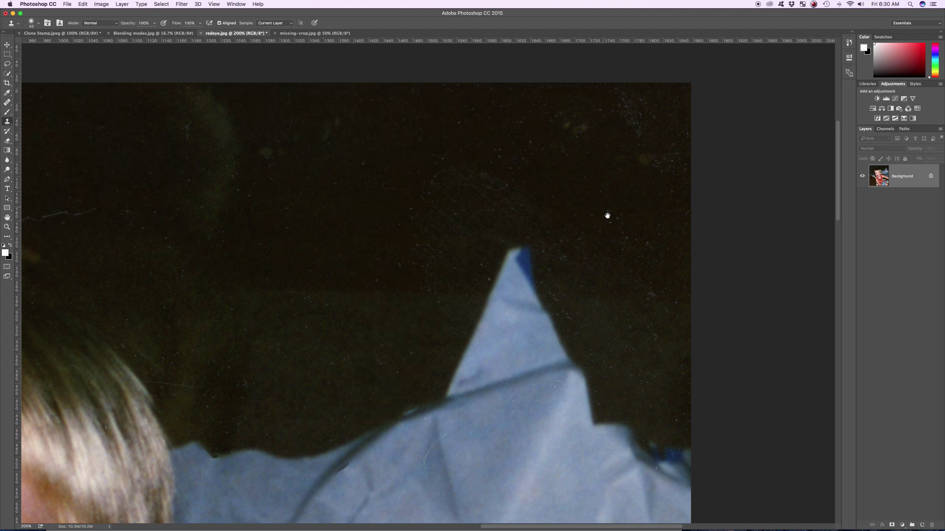
click(12, 127)
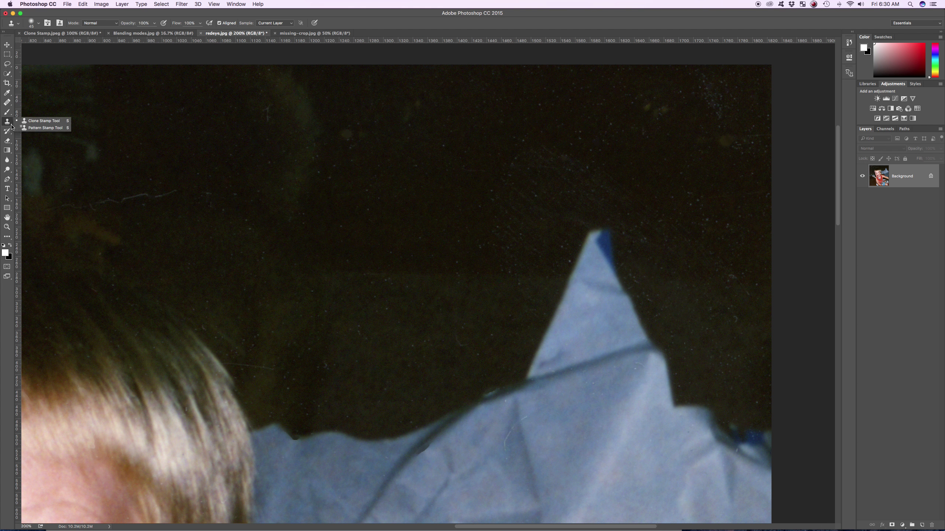
click(7, 103)
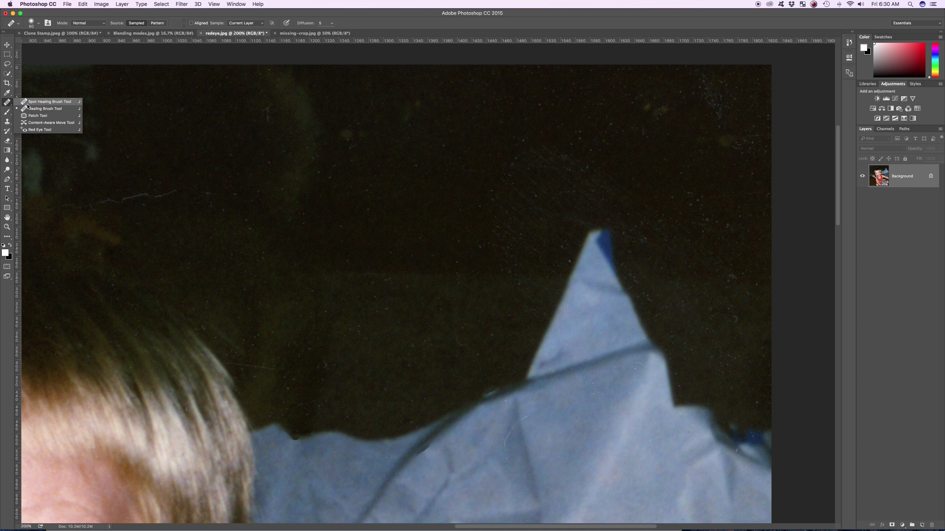
click(44, 102)
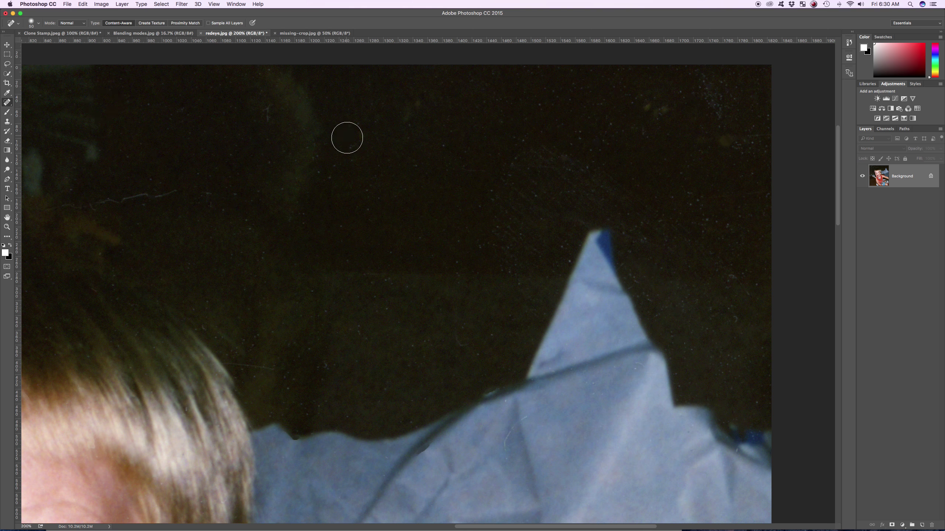
click(419, 104)
click(725, 143)
click(653, 112)
click(669, 115)
click(471, 172)
click(148, 196)
drag(125, 198, 109, 201)
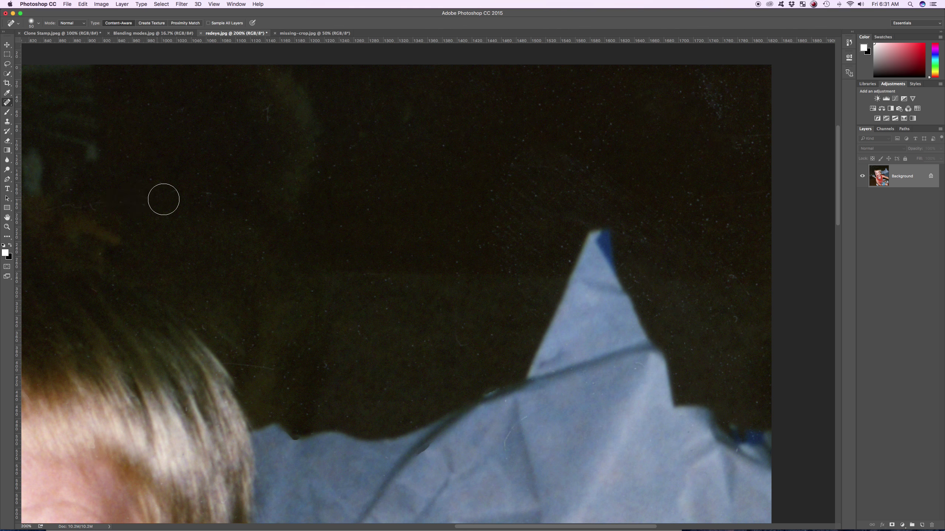
- Try the Healing Brush Tool with a sampled source on the dark background above the head
right_click(4, 104)
click(33, 109)
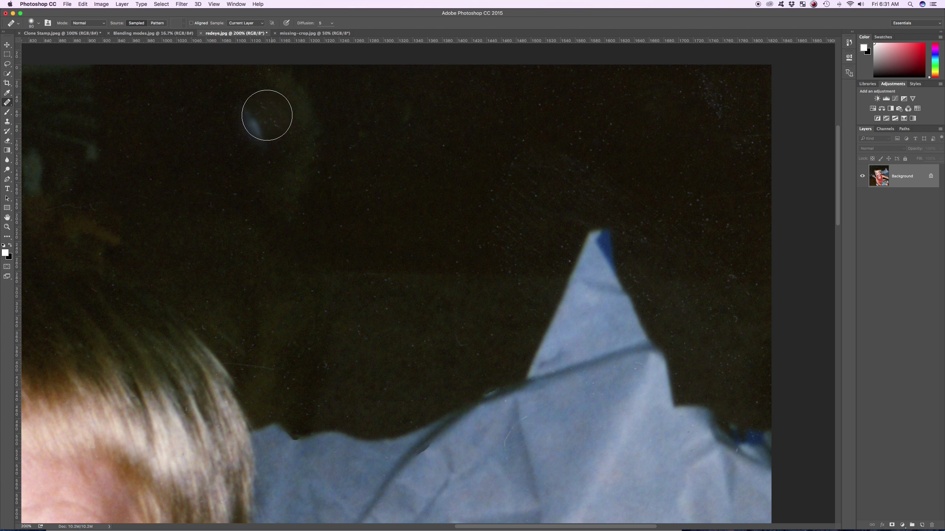
drag(326, 209, 334, 241)
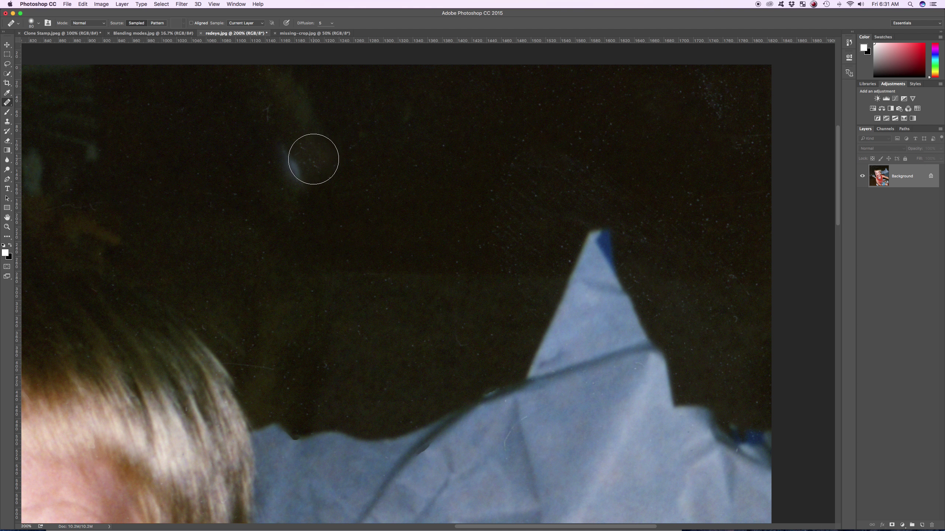
alt+click(299, 165)
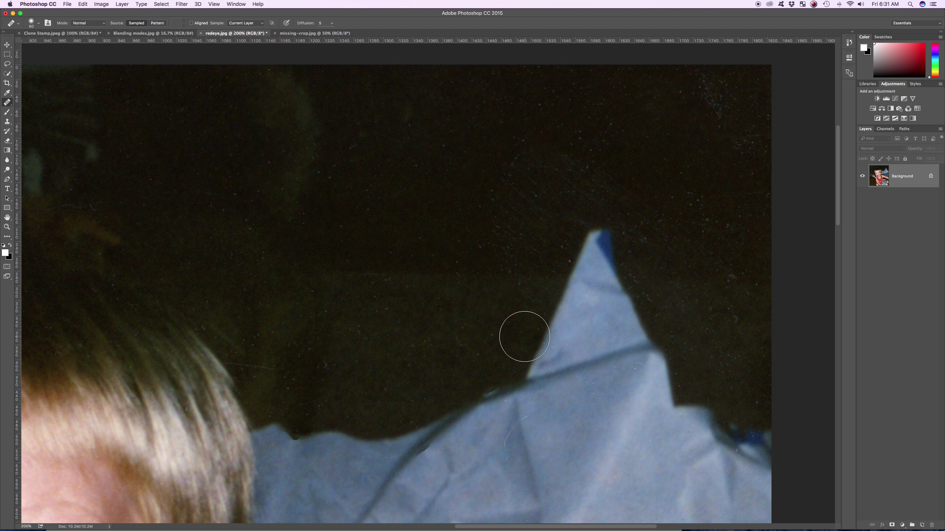
- Heal more specks in the dark background and the fine scratch beside the hair with the Spot Healing Brush Tool
click(7, 102)
click(38, 101)
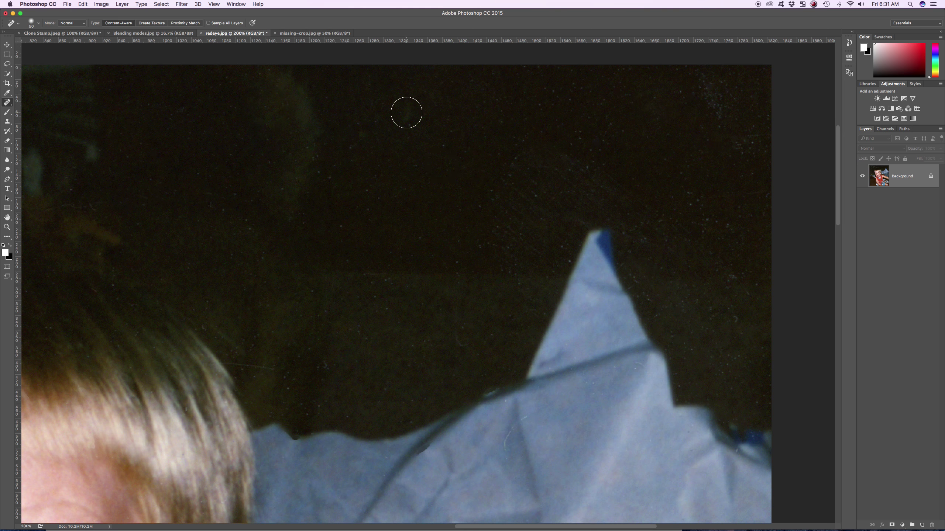
click(348, 150)
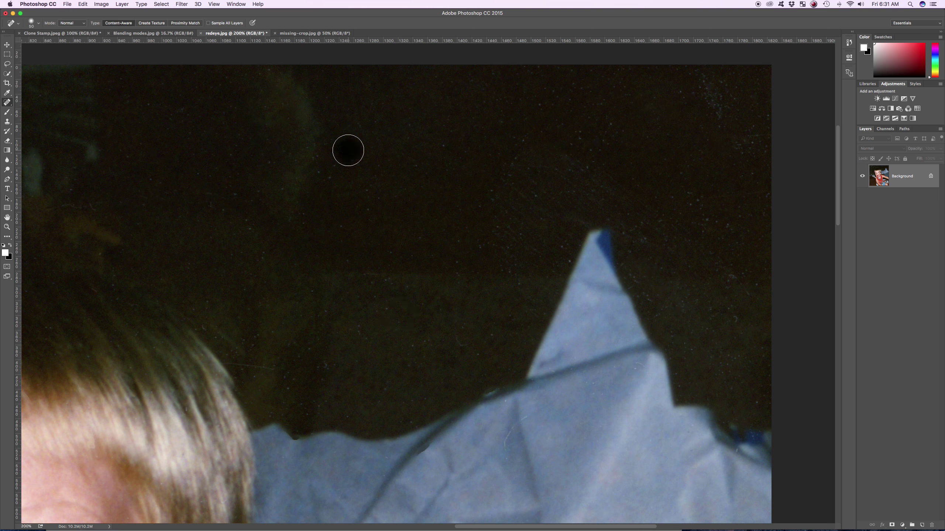
click(535, 194)
click(517, 209)
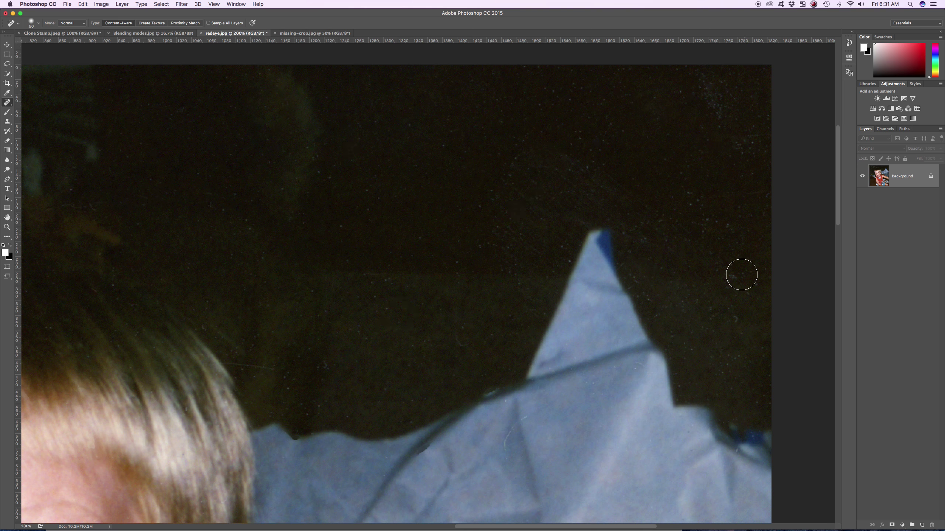
click(743, 145)
click(267, 378)
click(257, 365)
click(273, 369)
- Try the Clone Stamp Tool at the edge of the blue paper beside the head and undo the stamp
click(7, 122)
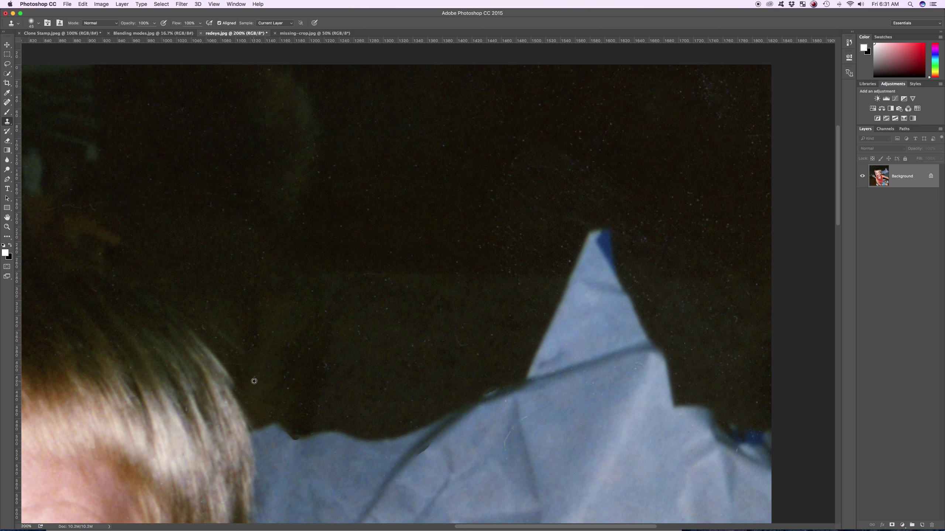
click(349, 422)
key(super+z)
- Fit the whole photo on screen to review the retouching
drag(129, 198, 272, 175)
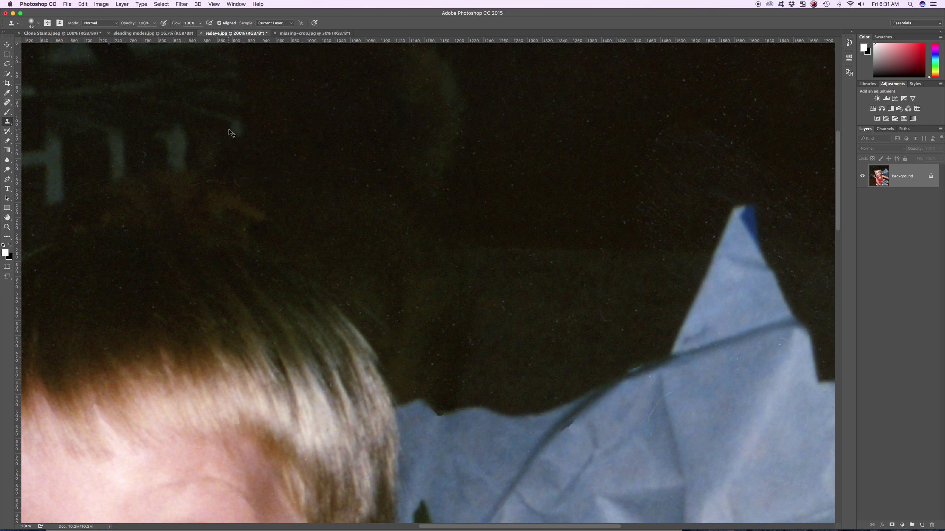
key(super+0)
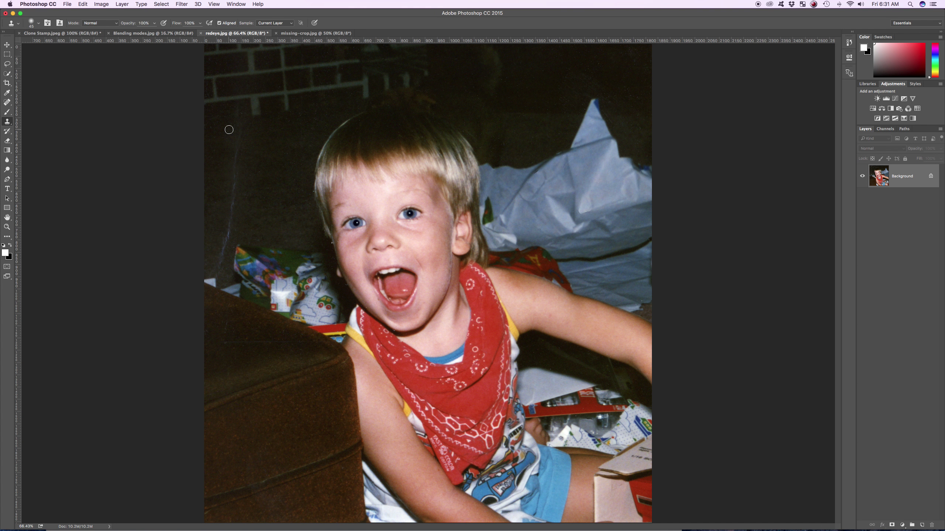